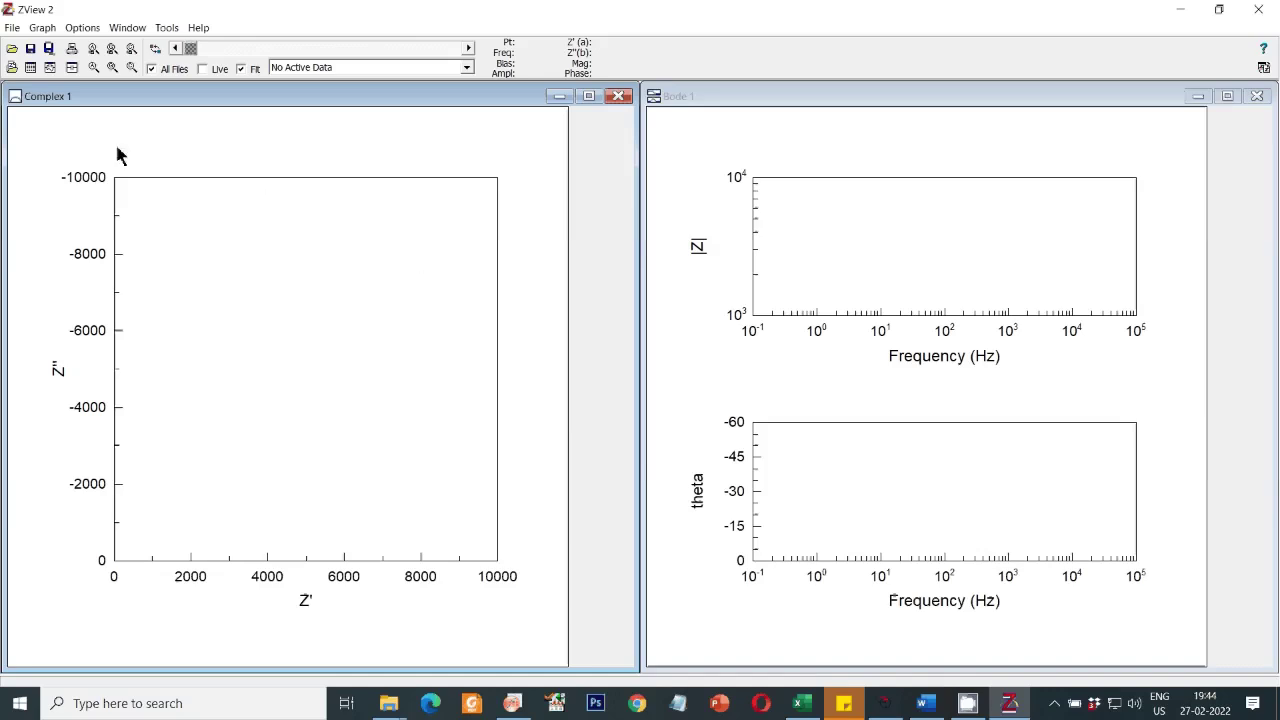
# Plot the 6h 2_02_PEIS_C01.mpt and 12h 3_02_PEIS_C03.mpt data files together.
pyautogui.click(13, 29)
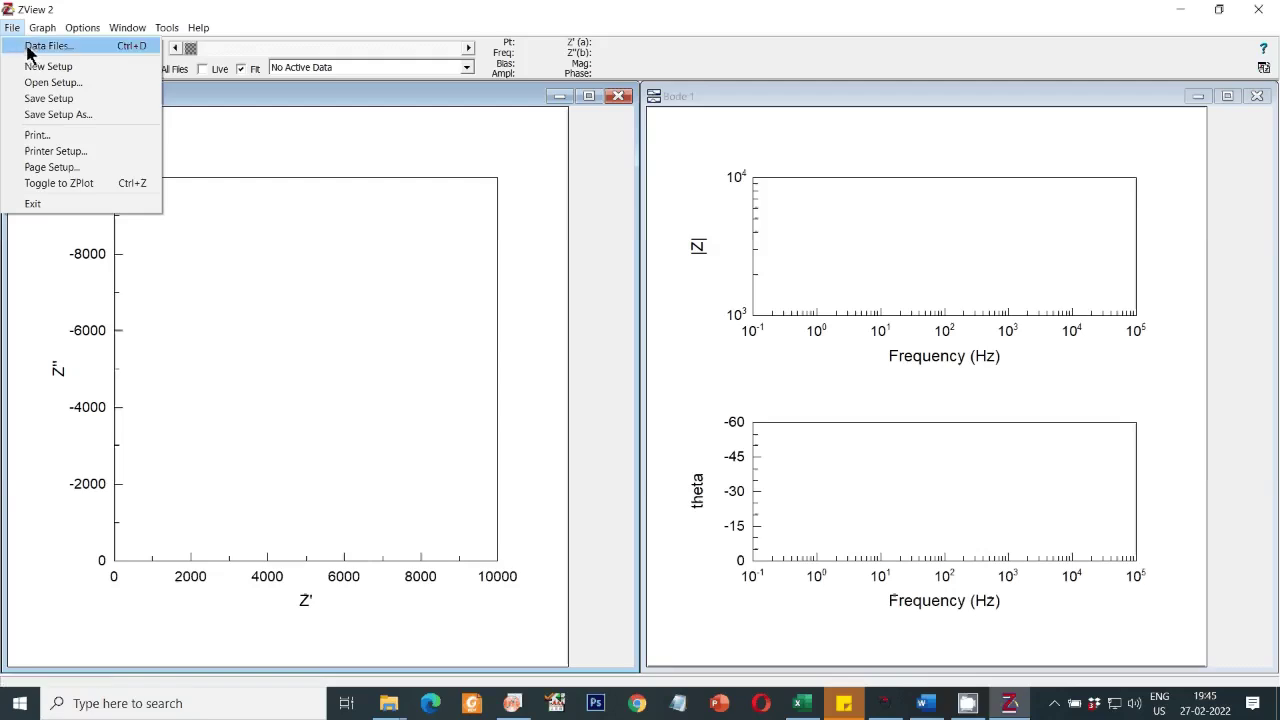
pyautogui.click(44, 46)
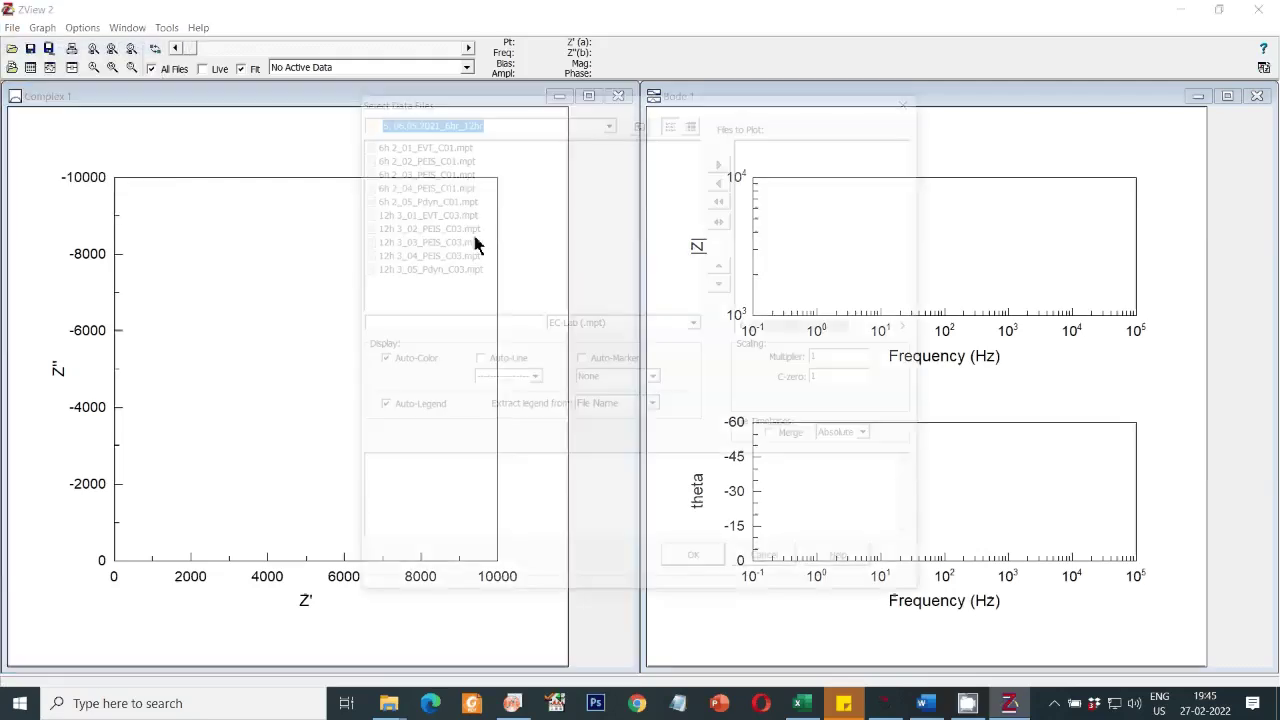
pyautogui.moveTo(559, 100); pyautogui.dragTo(453, 90)
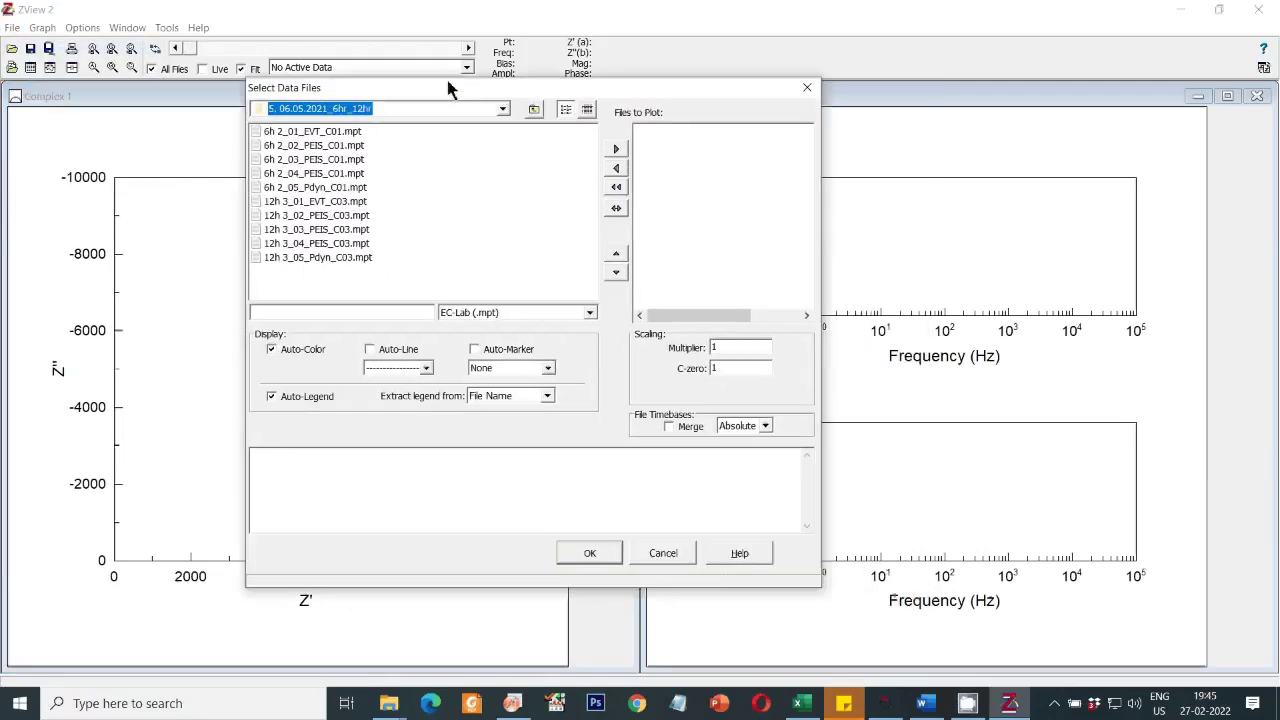
pyautogui.click(337, 150)
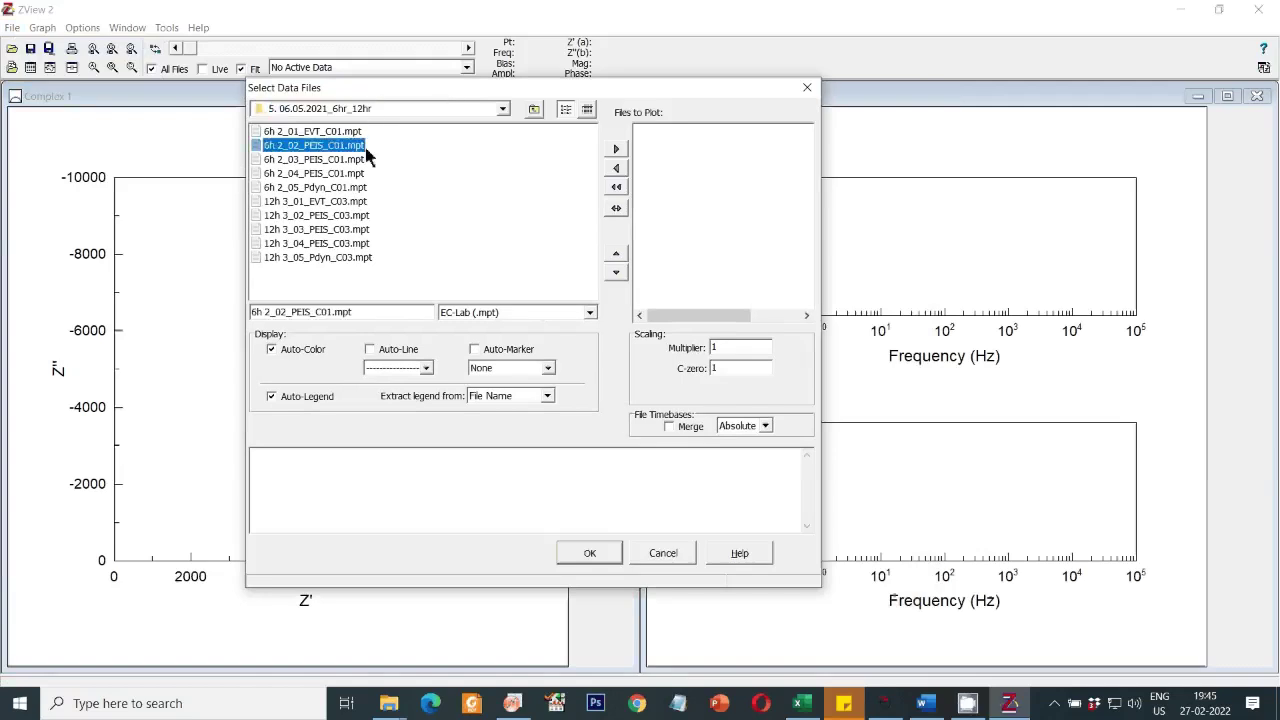
pyautogui.click(616, 148)
pyautogui.click(316, 218)
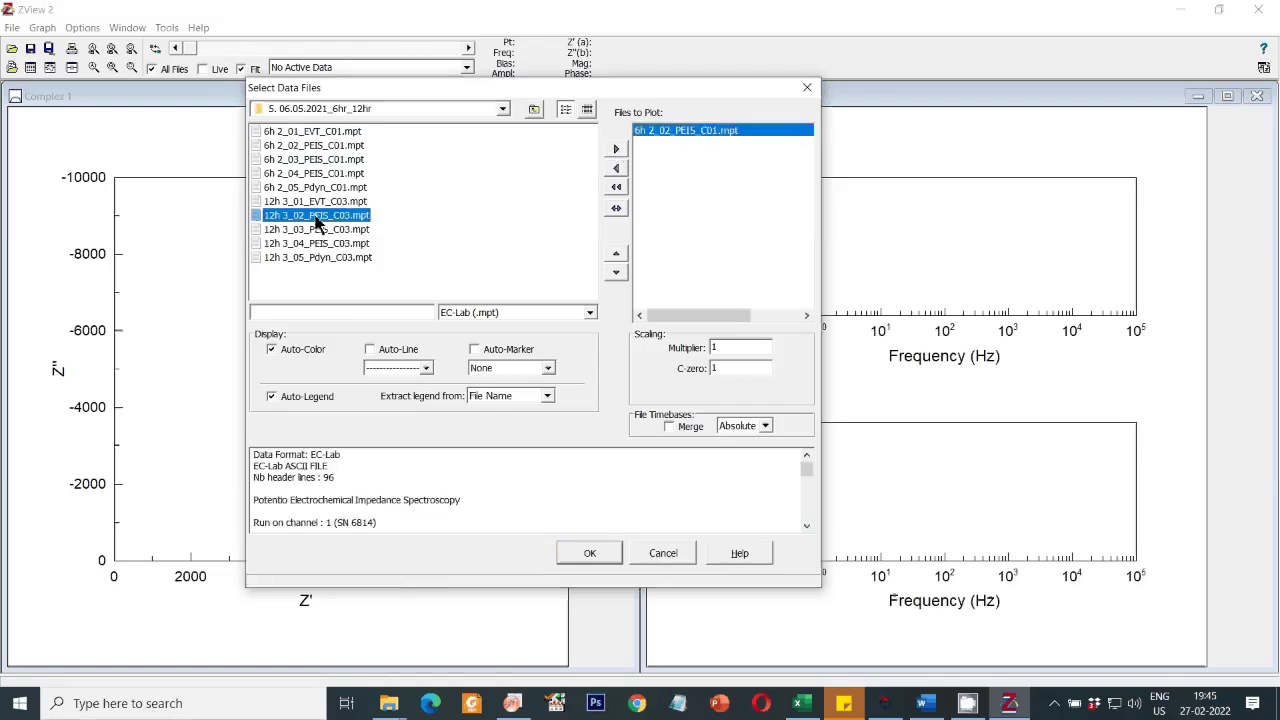
pyautogui.click(616, 148)
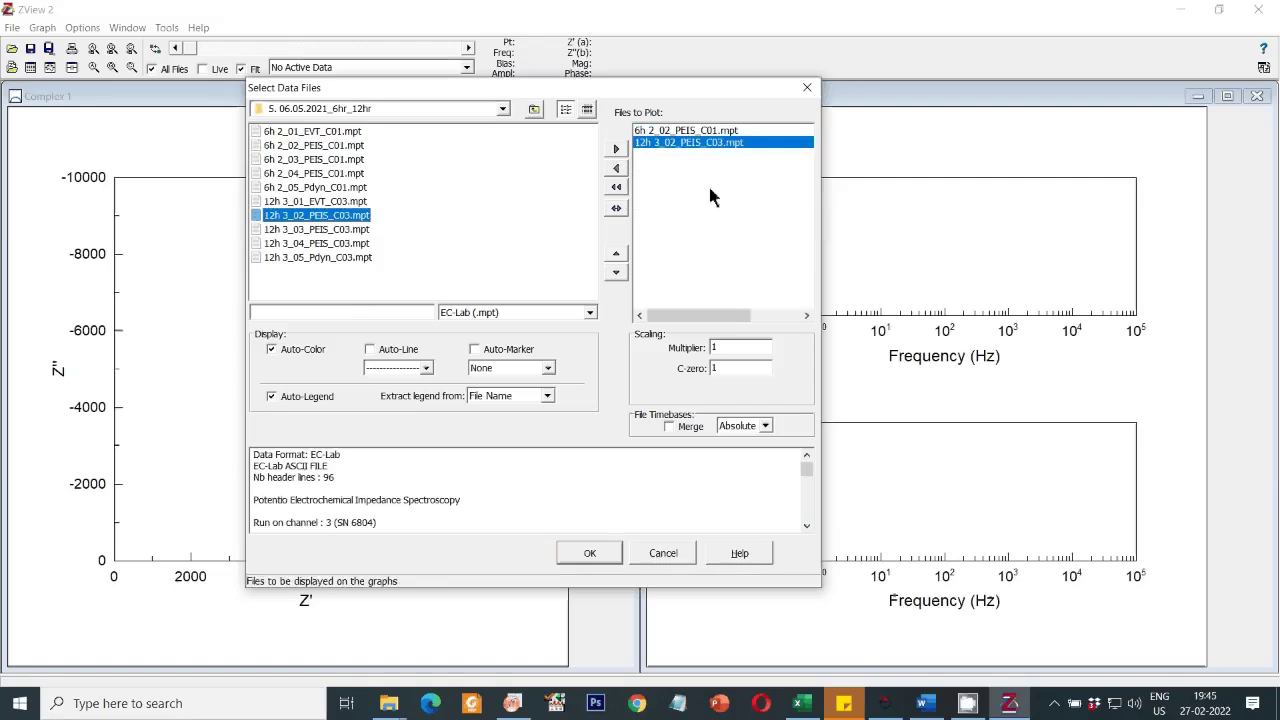
pyautogui.click(590, 556)
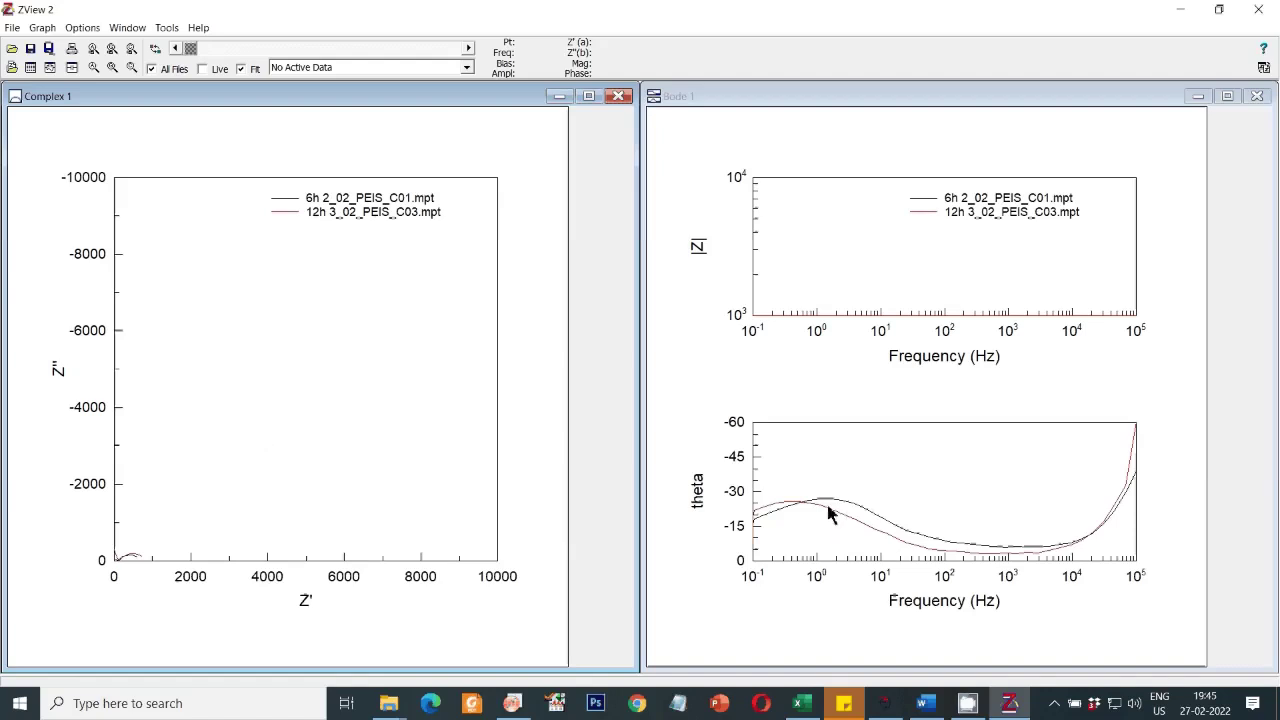
# AutoScale the Complex and Bode graphs to fit the data.
pyautogui.rightClick(344, 484)
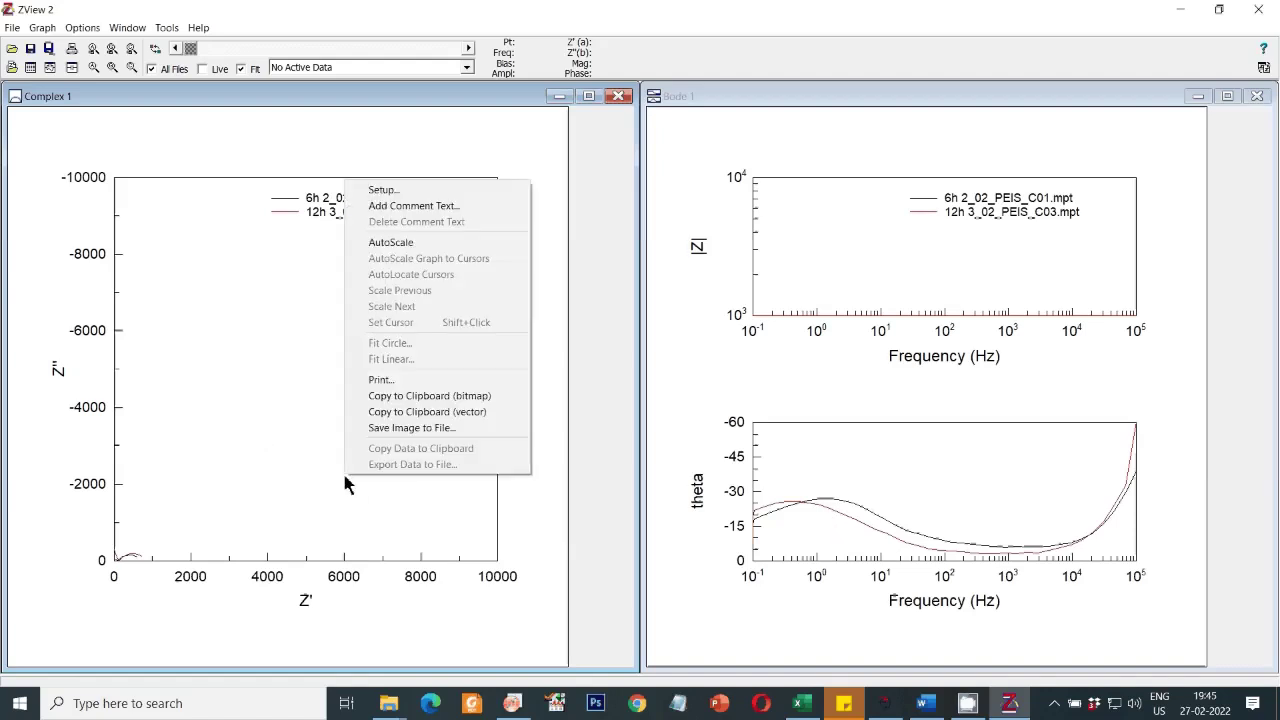
pyautogui.click(384, 254)
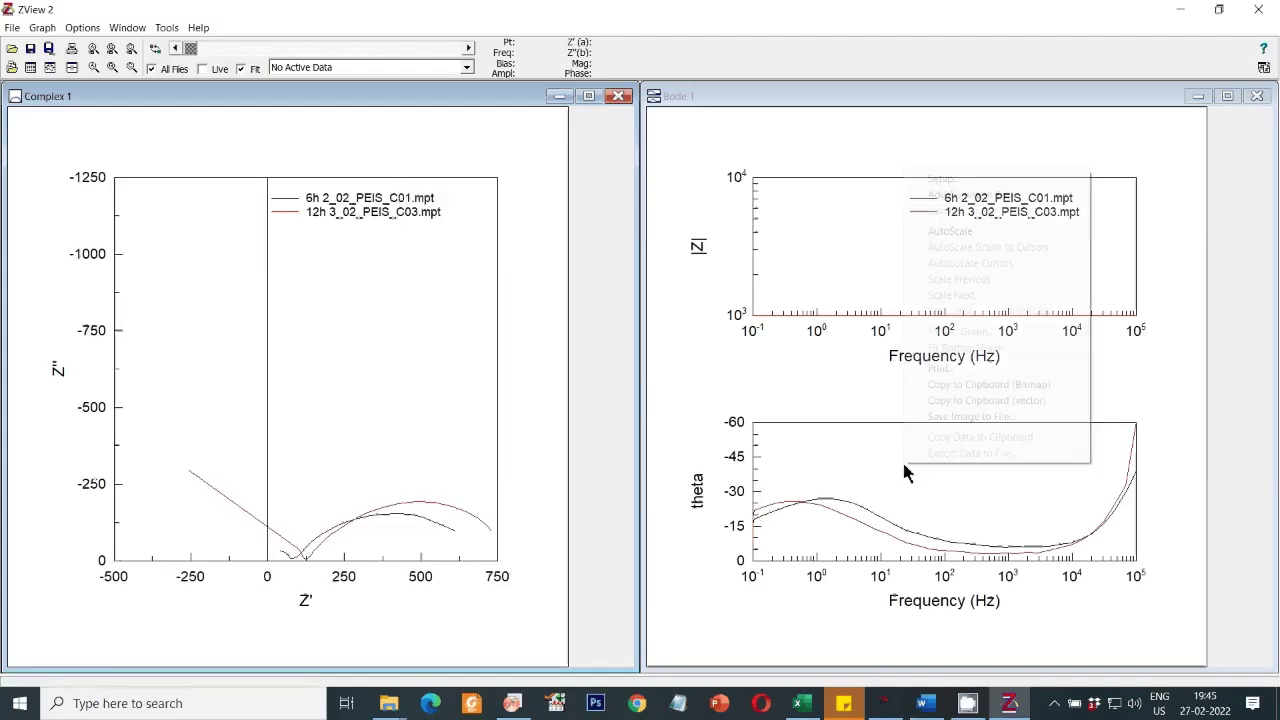
pyautogui.rightClick(904, 468)
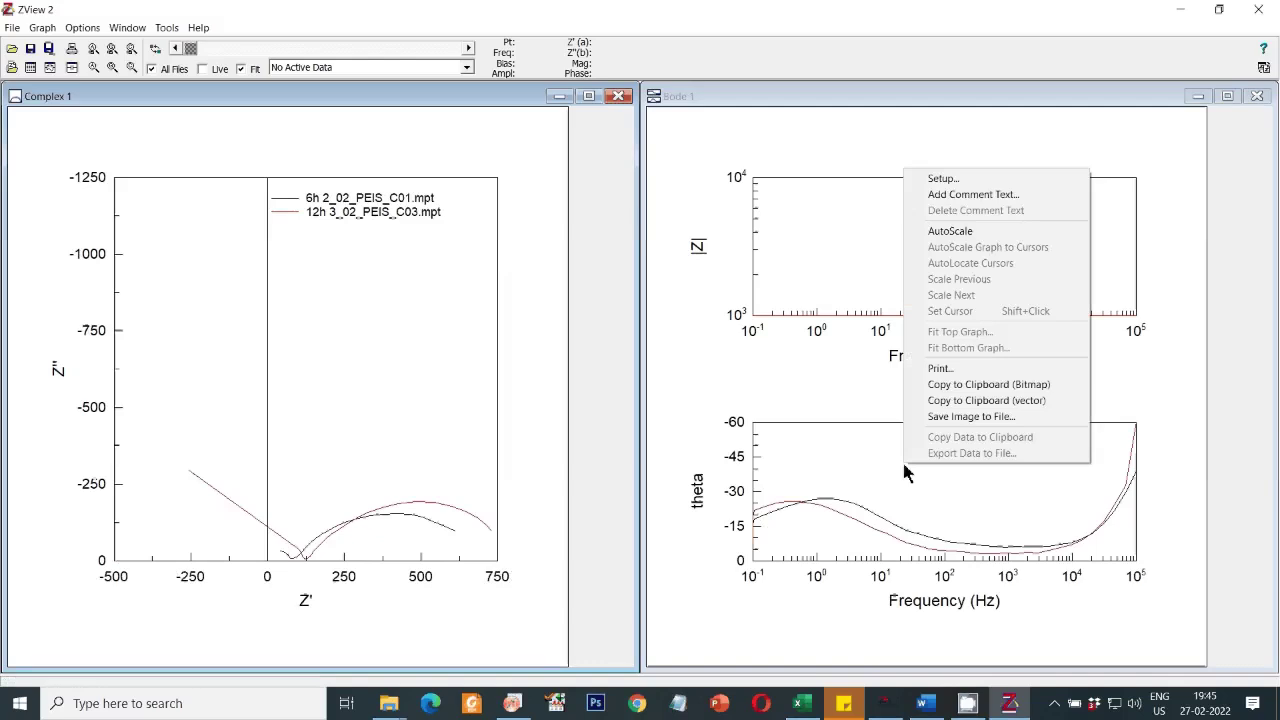
pyautogui.click(950, 232)
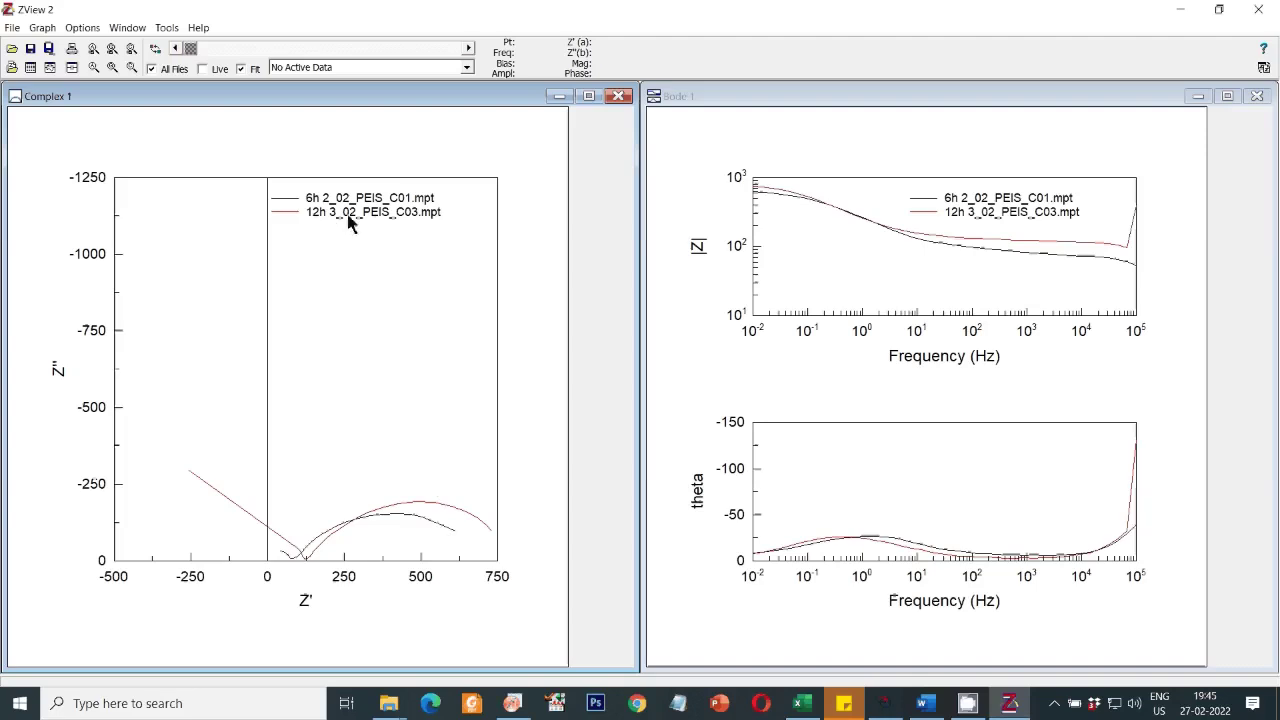
# Make the 6h file active and Instant Fit it with Rs (CPE-Rp), giving Rs 71.18 and Rp 718.8.
pyautogui.click(333, 67)
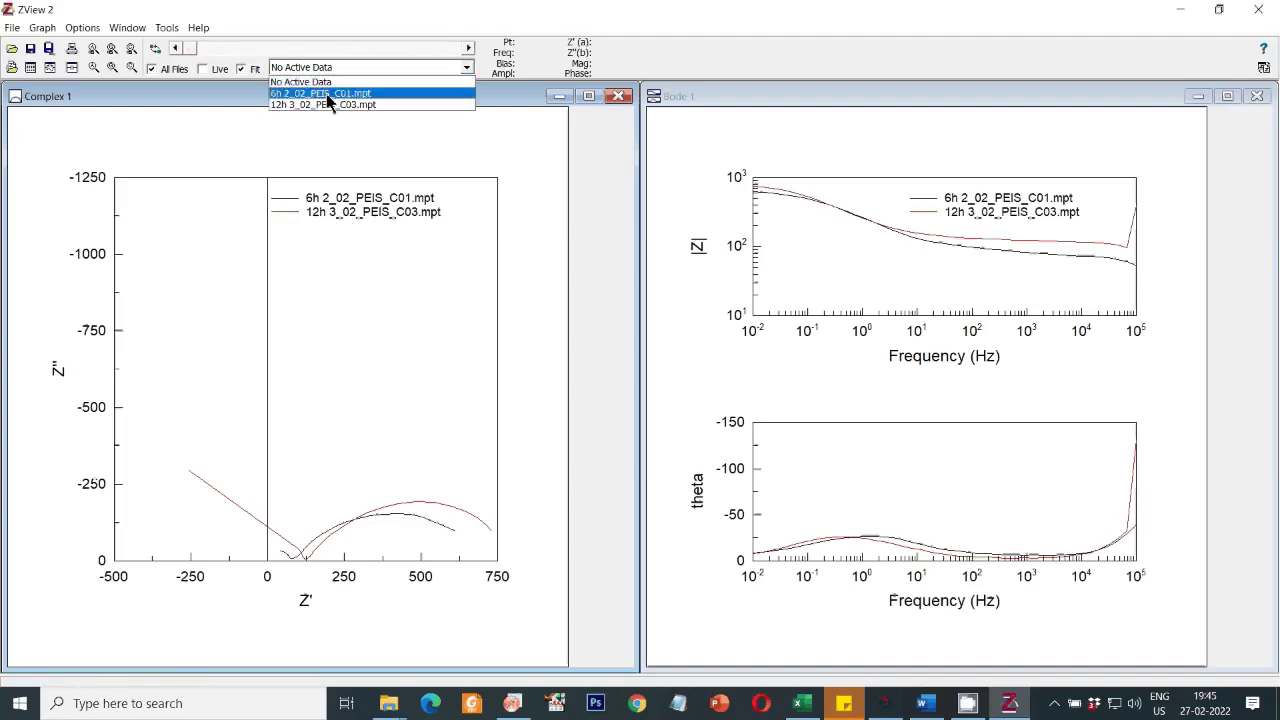
pyautogui.click(327, 94)
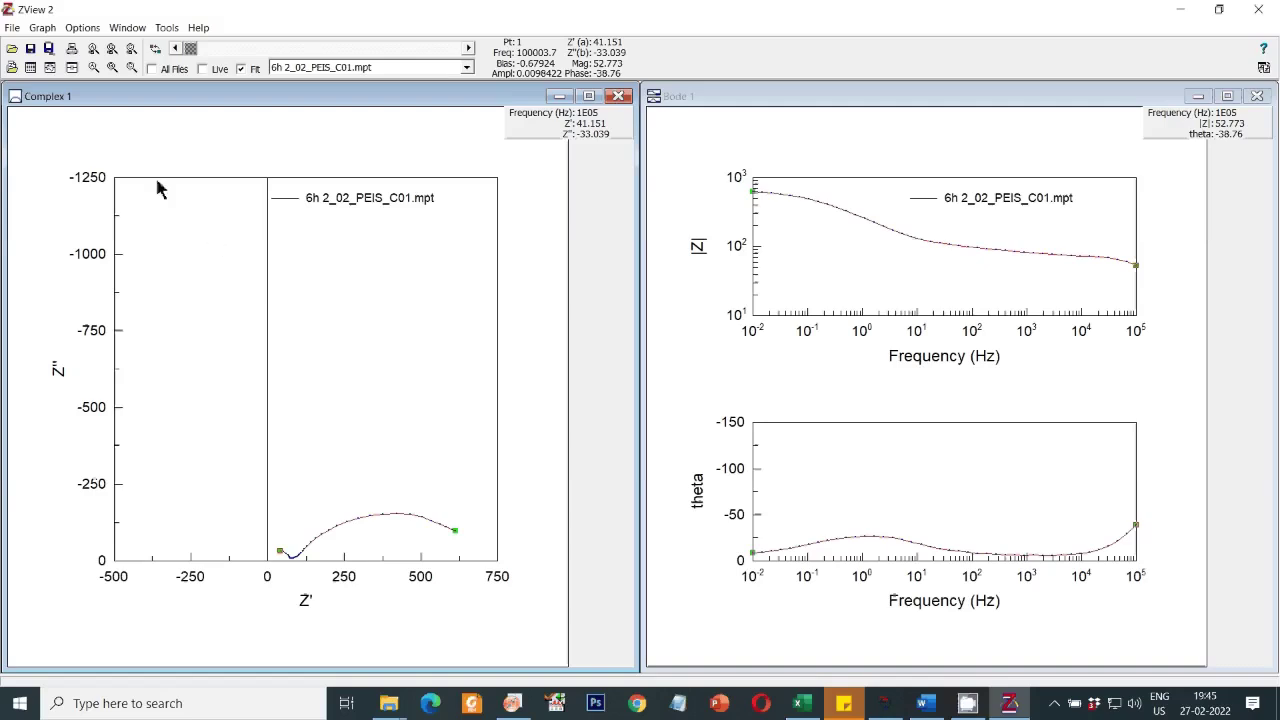
pyautogui.click(73, 70)
pyautogui.moveTo(623, 279); pyautogui.dragTo(470, 238)
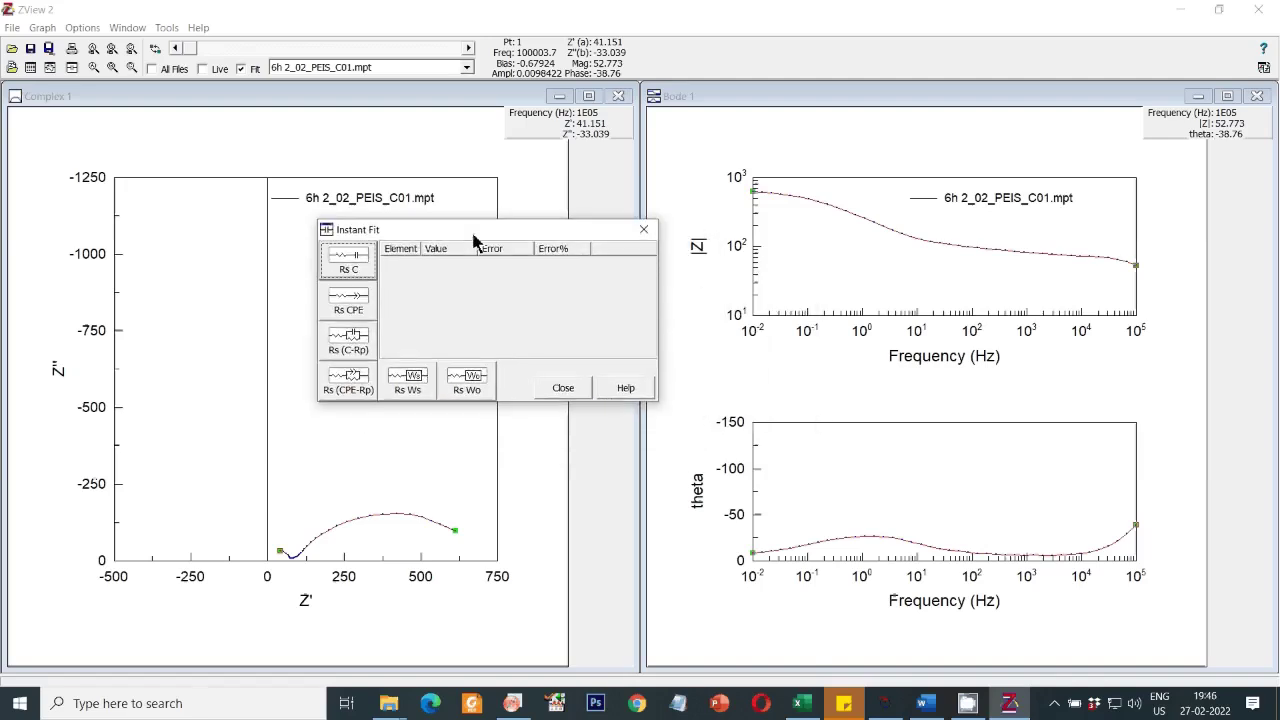
pyautogui.click(352, 389)
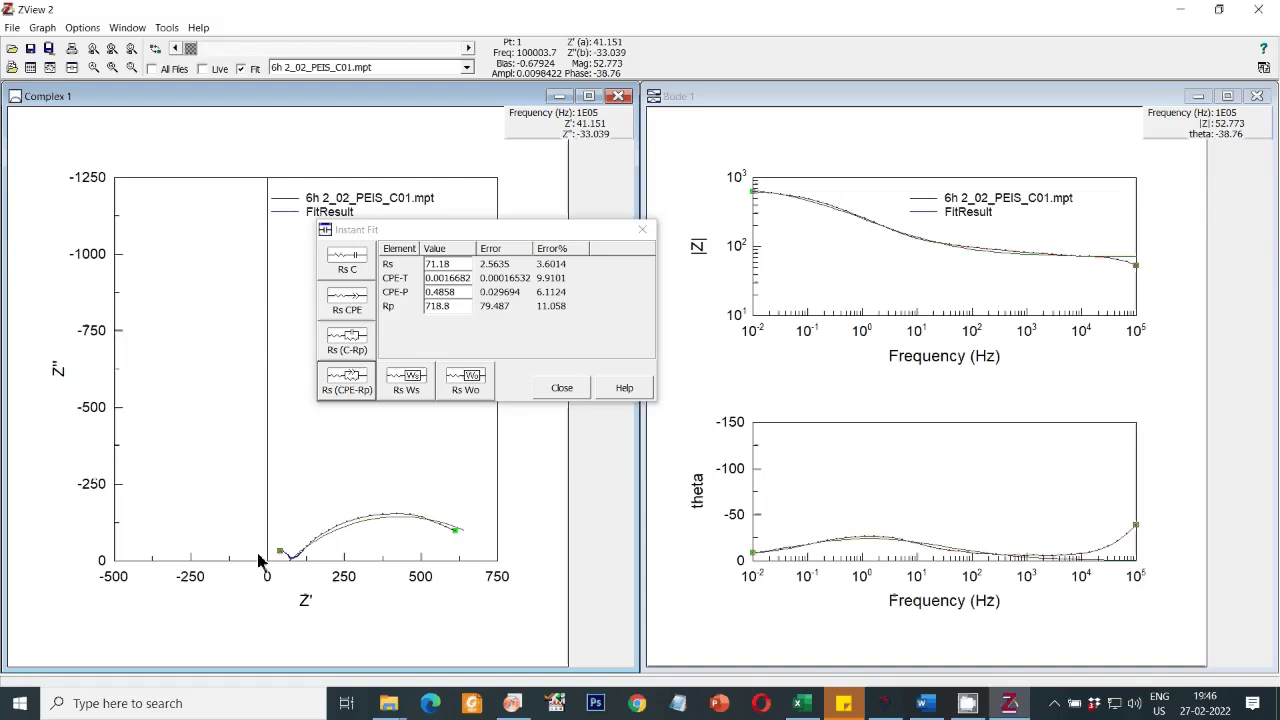
pyautogui.moveTo(400, 229); pyautogui.dragTo(434, 223)
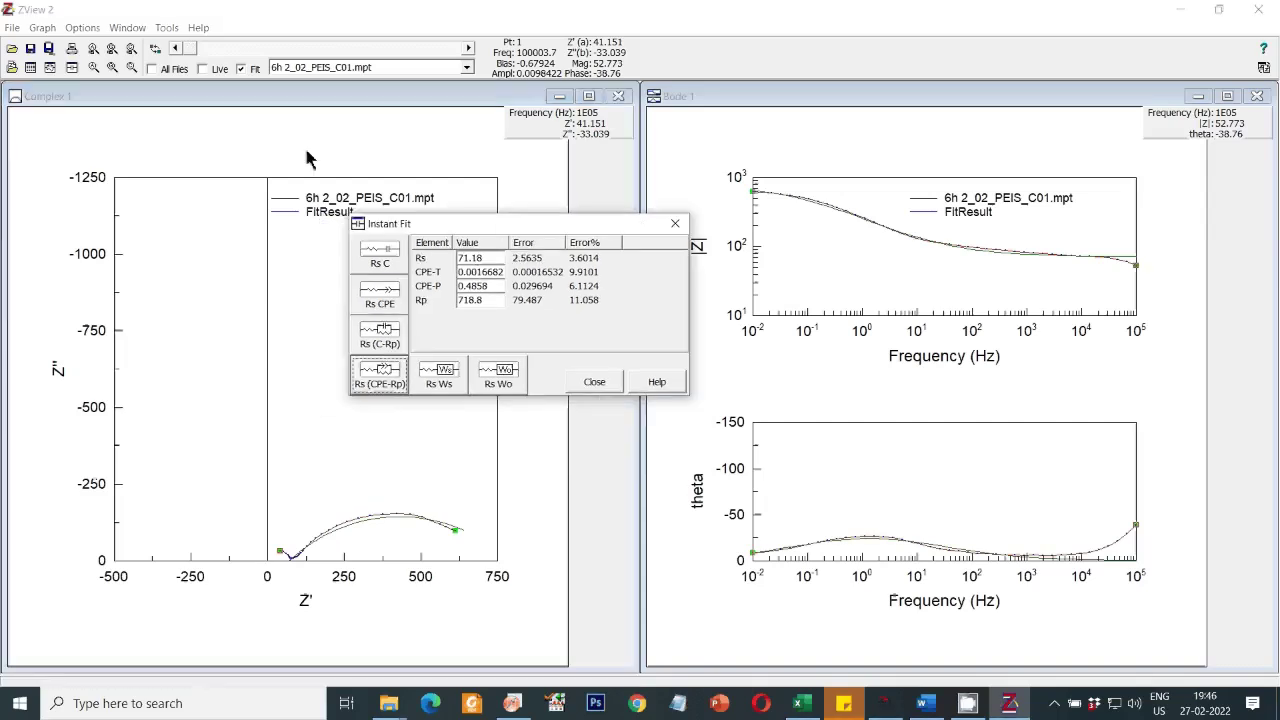
# Start a new equivalent circuit with resistor R1 followed in series by CPE1.
pyautogui.click(50, 70)
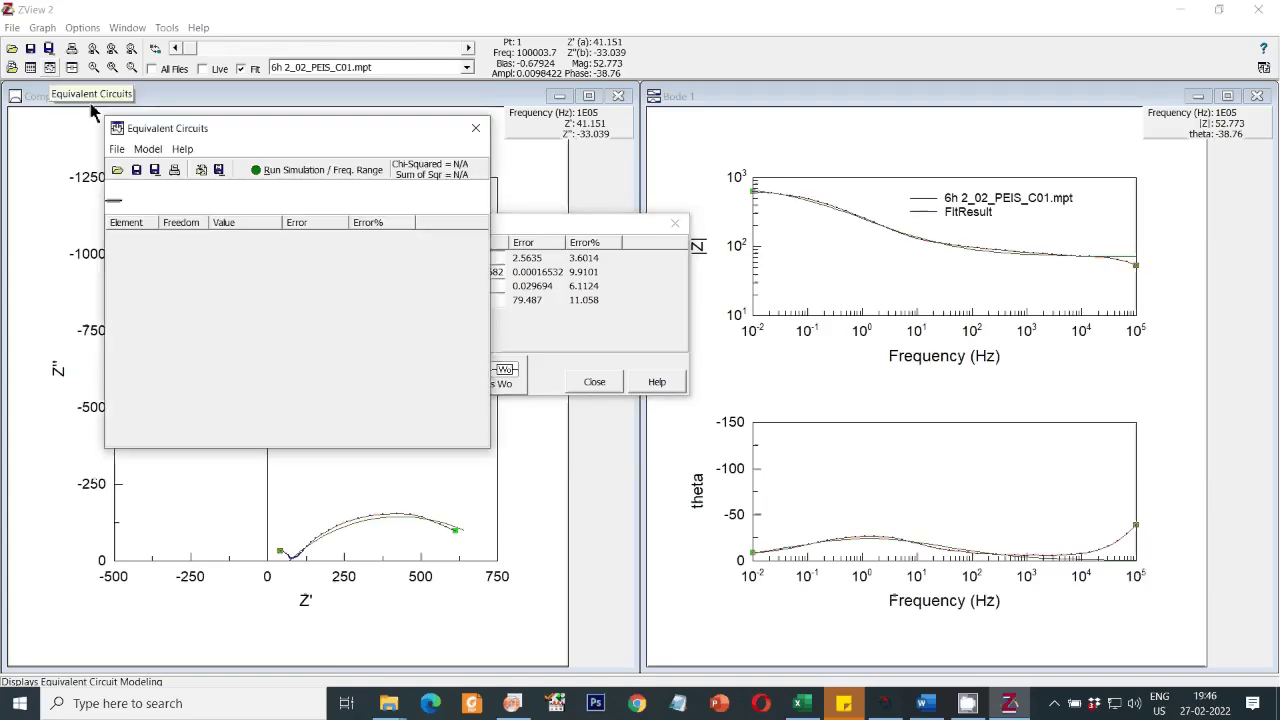
pyautogui.rightClick(118, 205)
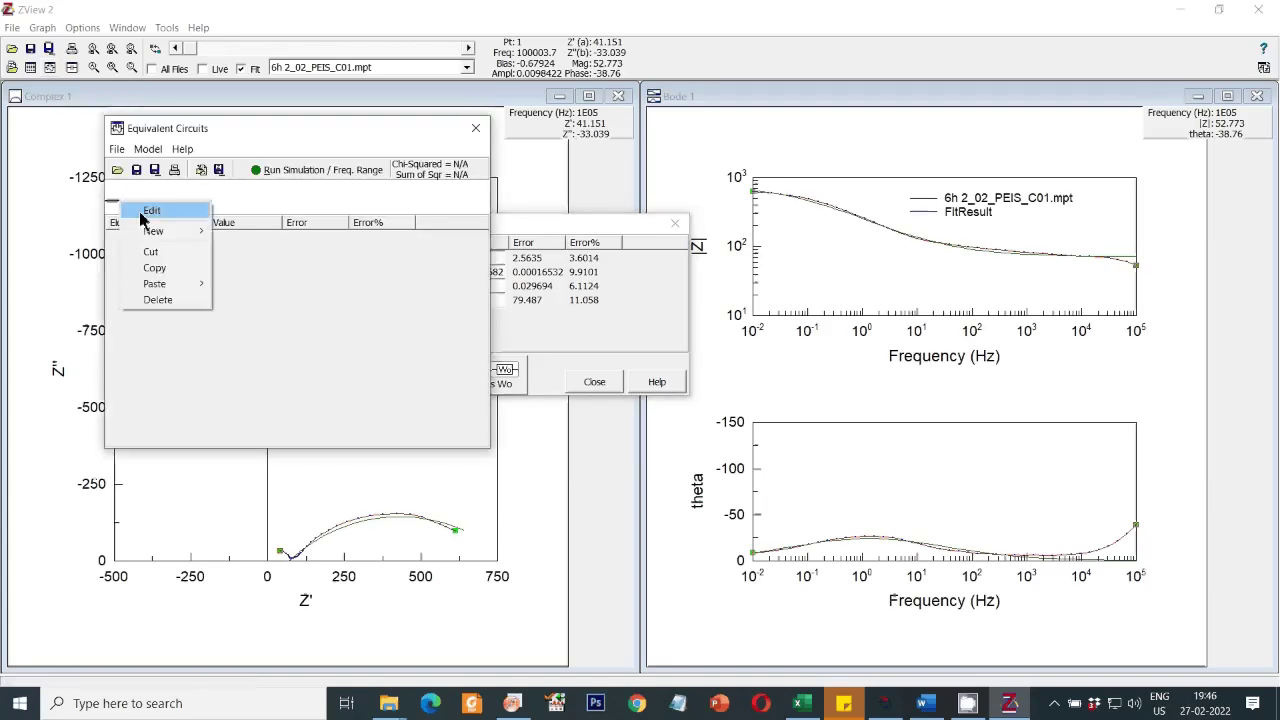
pyautogui.moveTo(185, 240)
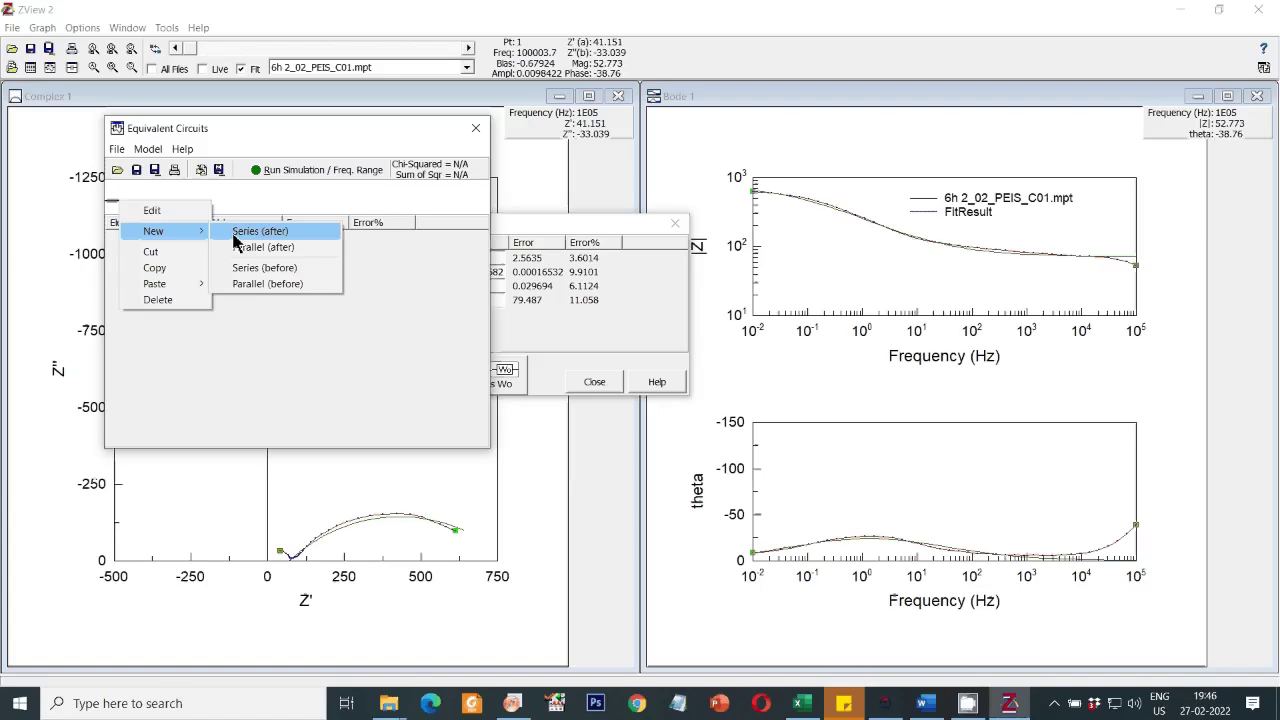
pyautogui.click(233, 240)
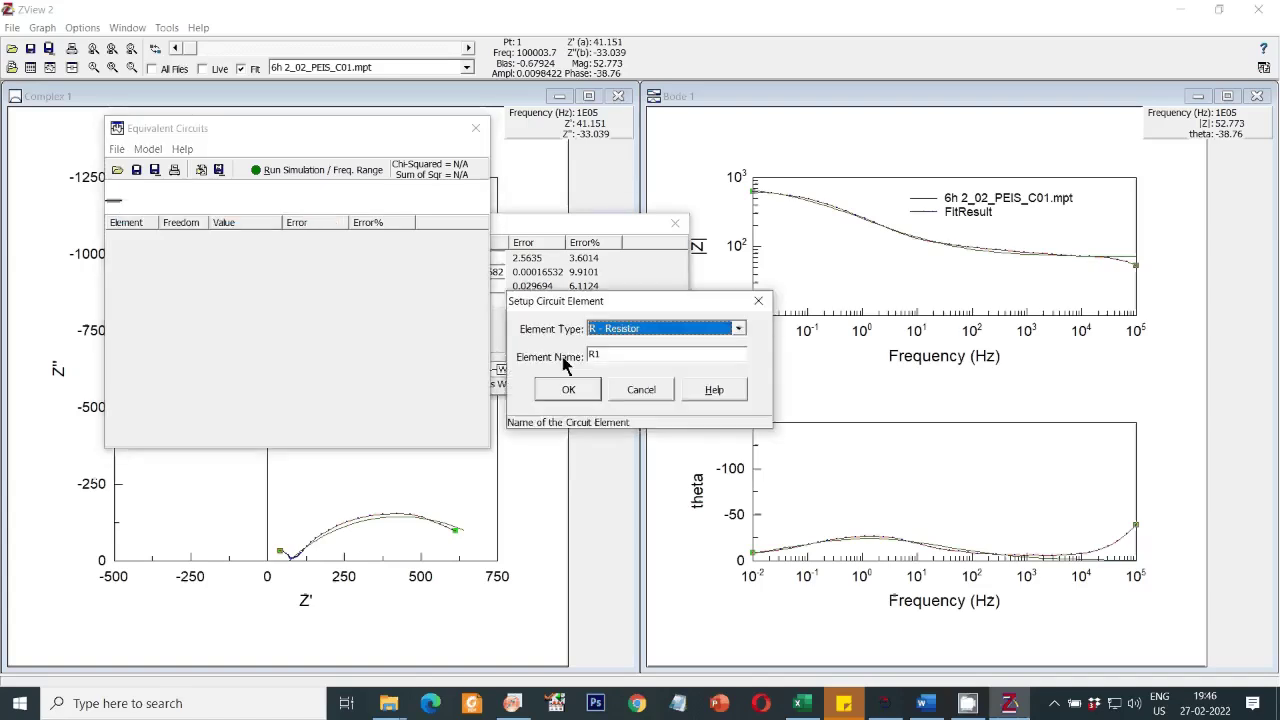
pyautogui.click(571, 389)
pyautogui.click(151, 200)
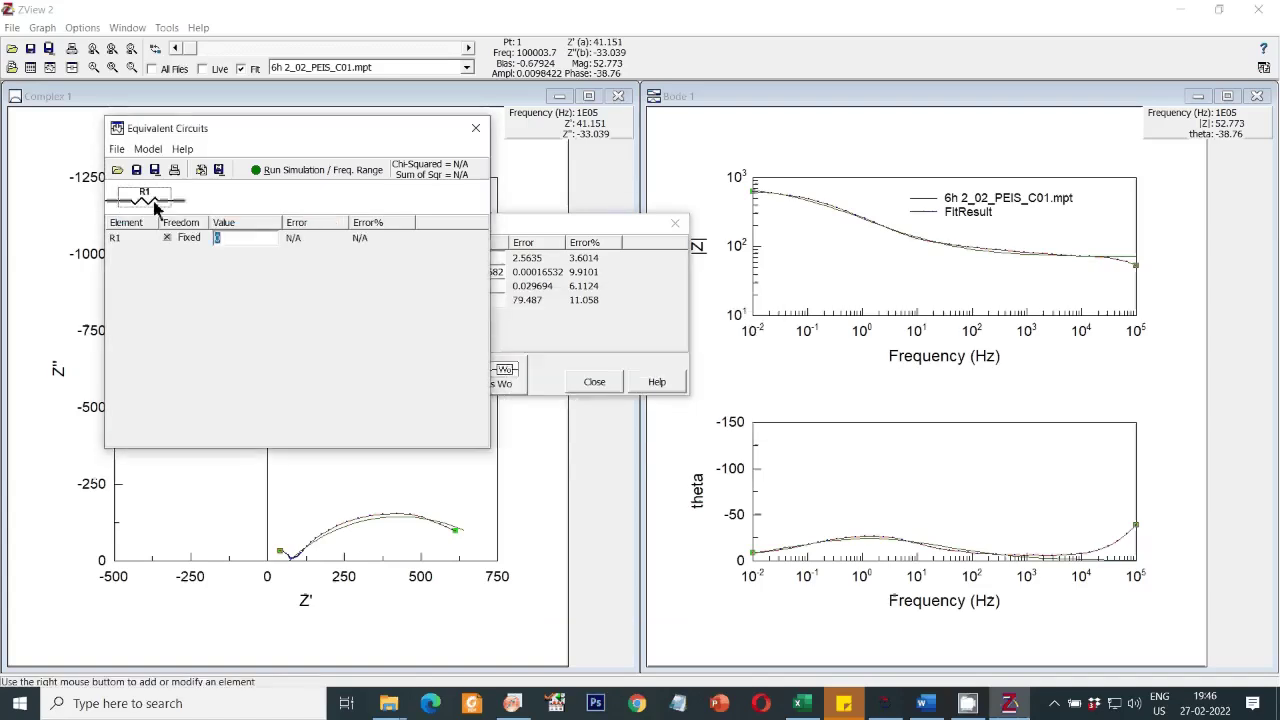
pyautogui.rightClick(153, 201)
pyautogui.moveTo(215, 233)
pyautogui.click(273, 233)
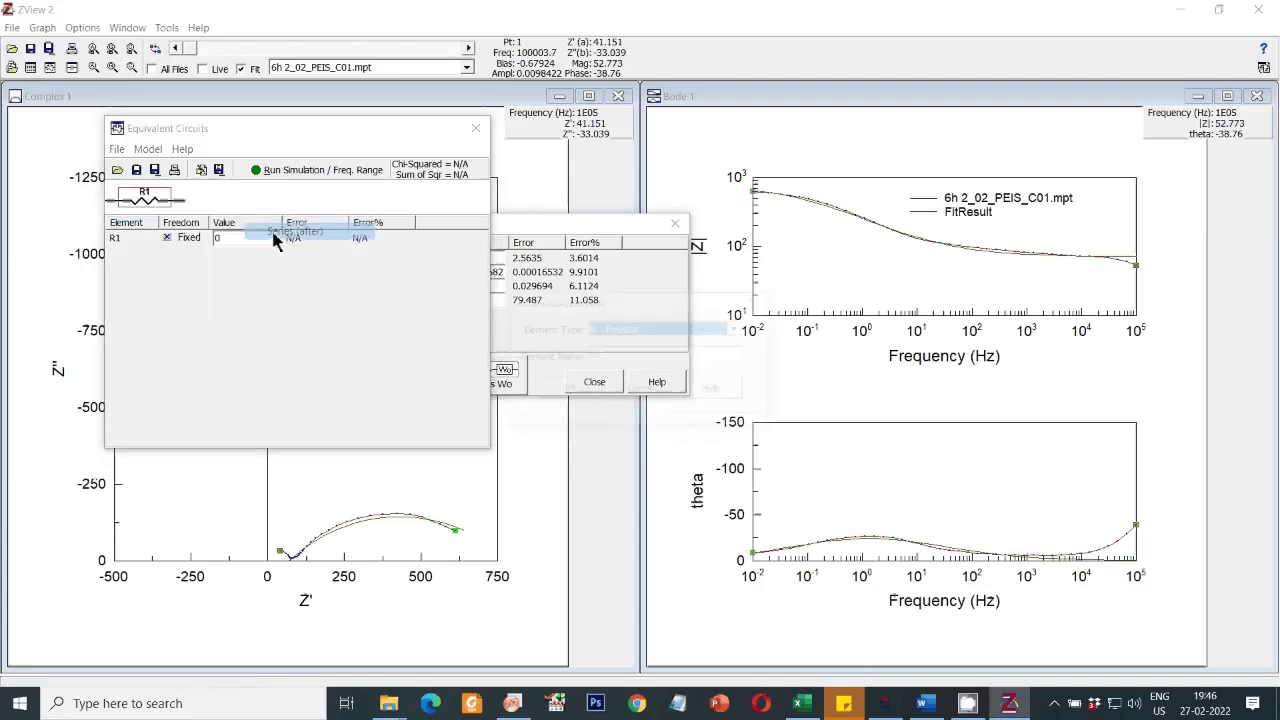
pyautogui.click(717, 330)
pyautogui.click(654, 380)
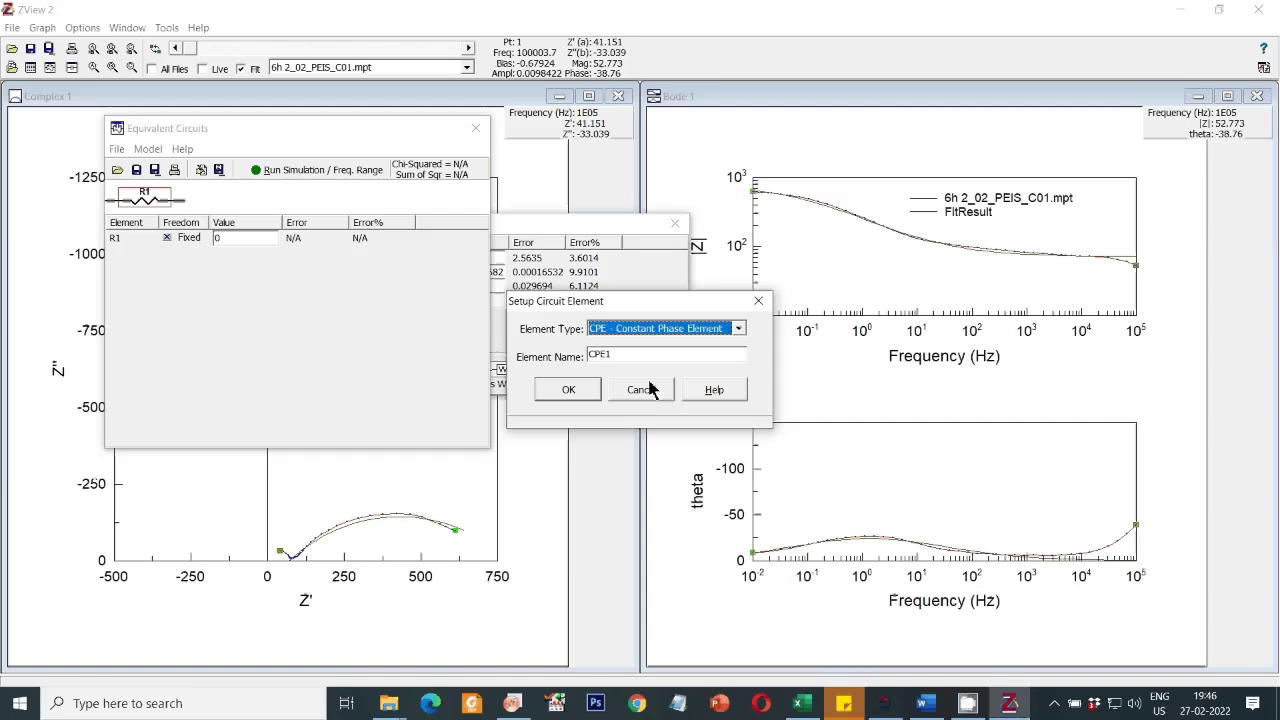
pyautogui.click(568, 389)
# Add resistor R2 in parallel with CPE1, then resistor R3 in series after it.
pyautogui.rightClick(196, 203)
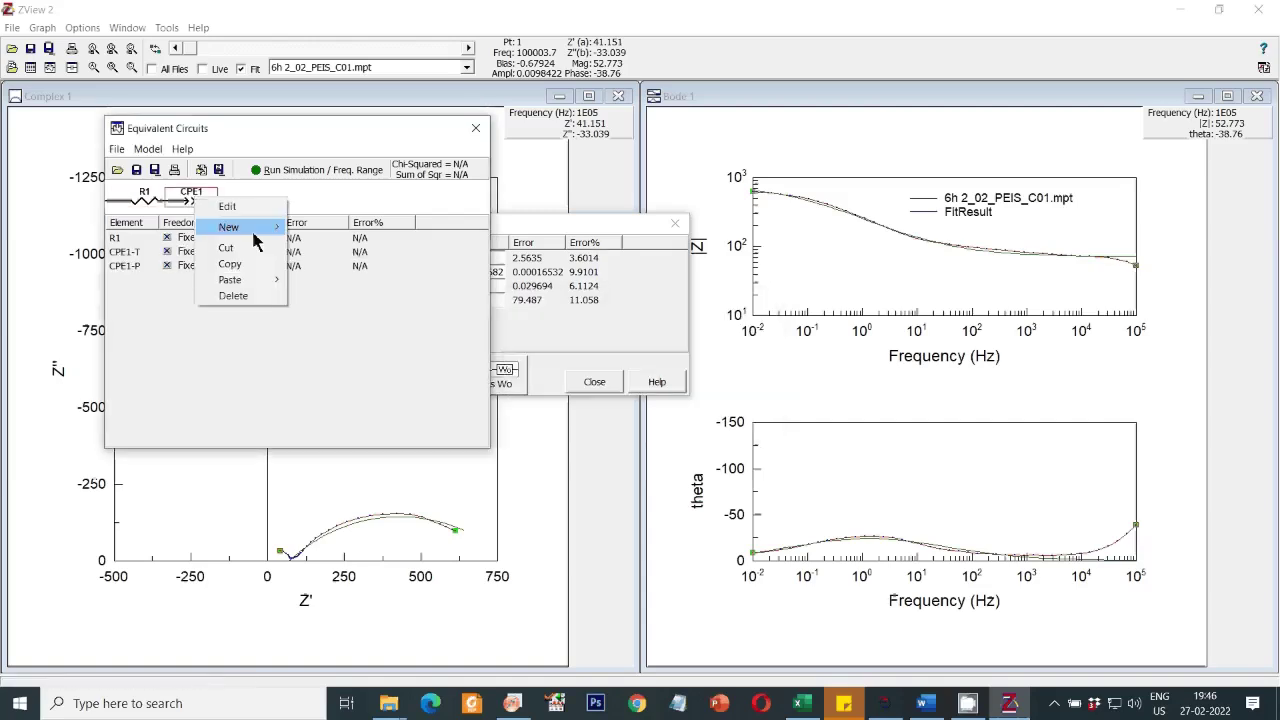
pyautogui.moveTo(257, 237)
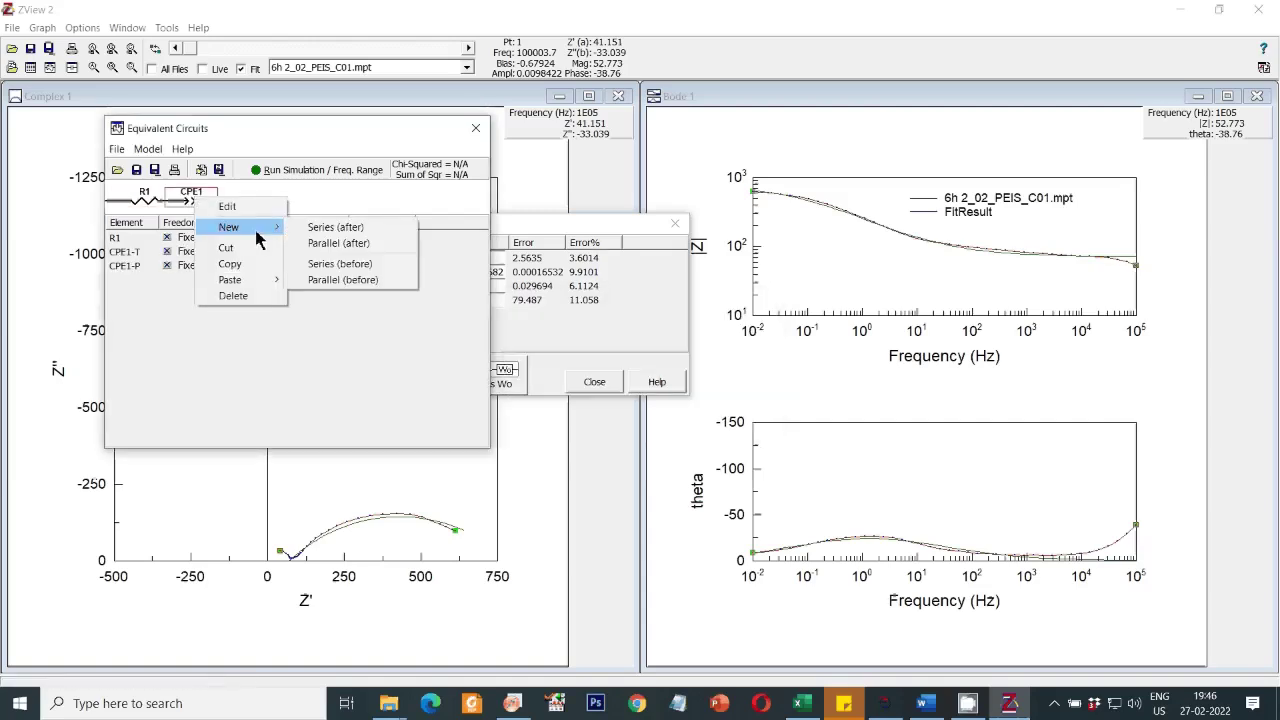
pyautogui.click(330, 243)
pyautogui.click(568, 390)
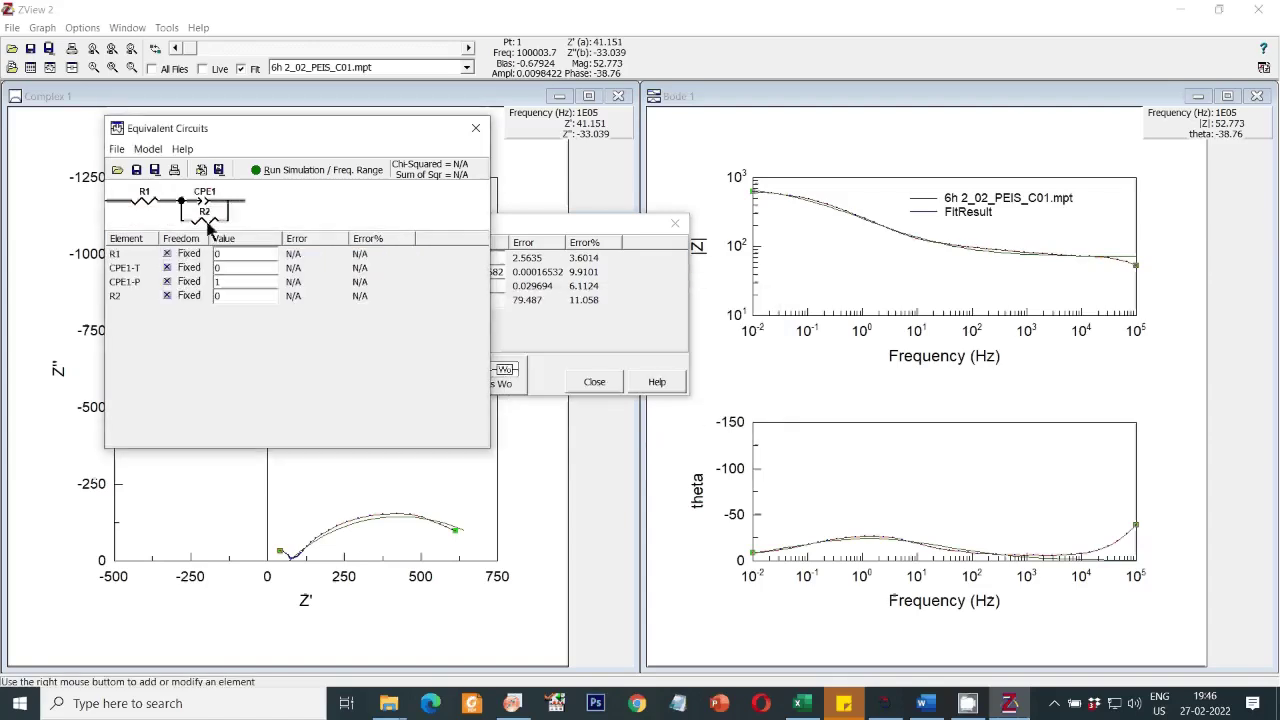
pyautogui.rightClick(210, 228)
pyautogui.moveTo(289, 254)
pyautogui.click(330, 252)
pyautogui.click(568, 390)
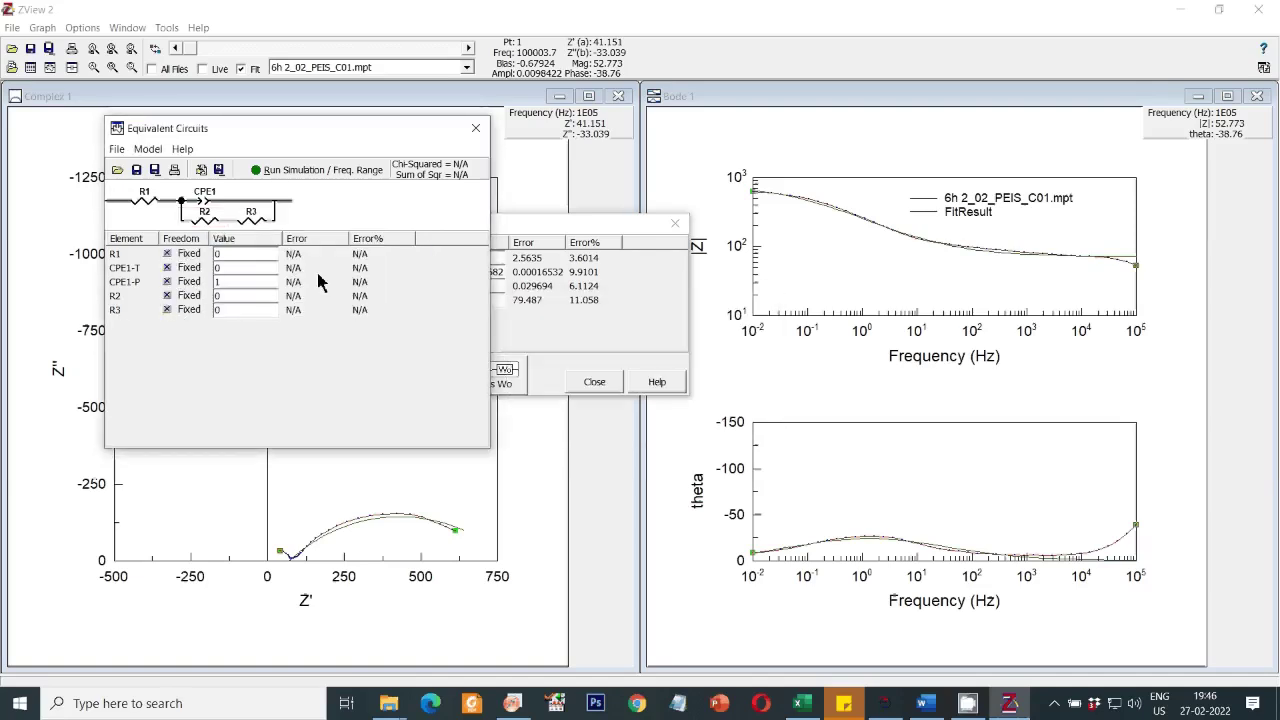
# Change R3 into constant phase element CPE2 and add a new resistor R3 in parallel with it.
pyautogui.rightClick(253, 222)
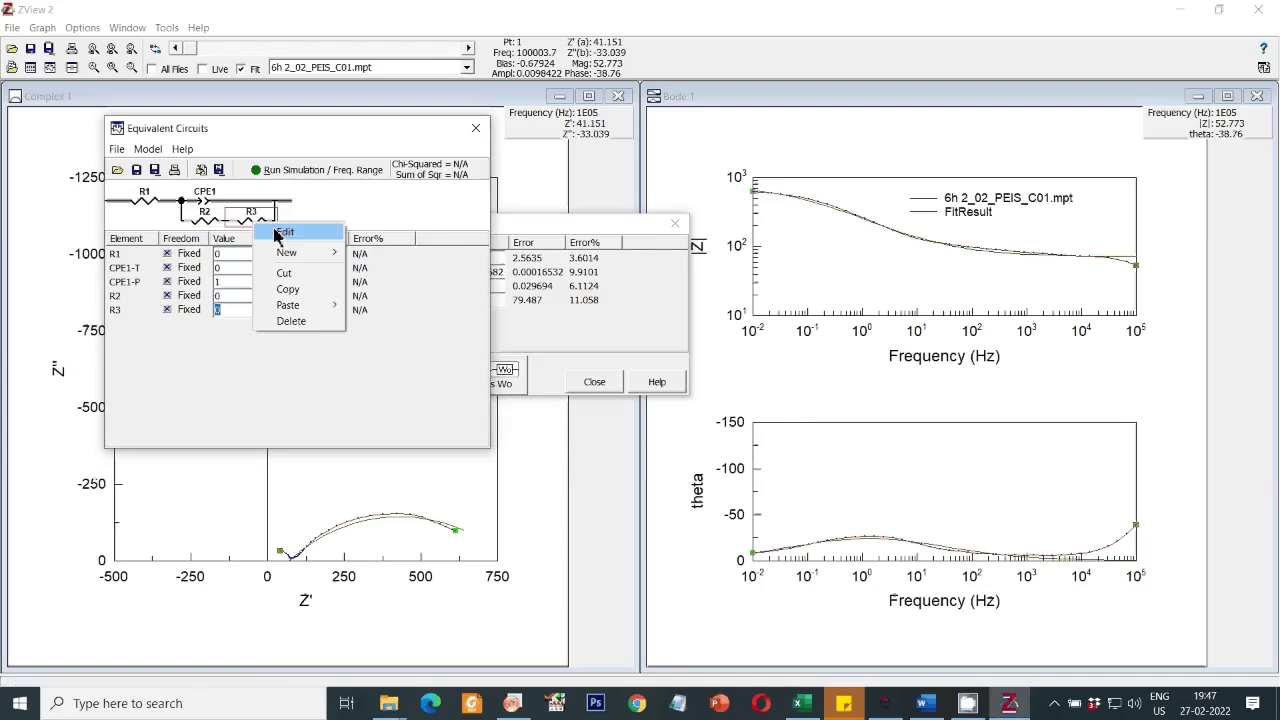
pyautogui.click(280, 231)
pyautogui.click(738, 328)
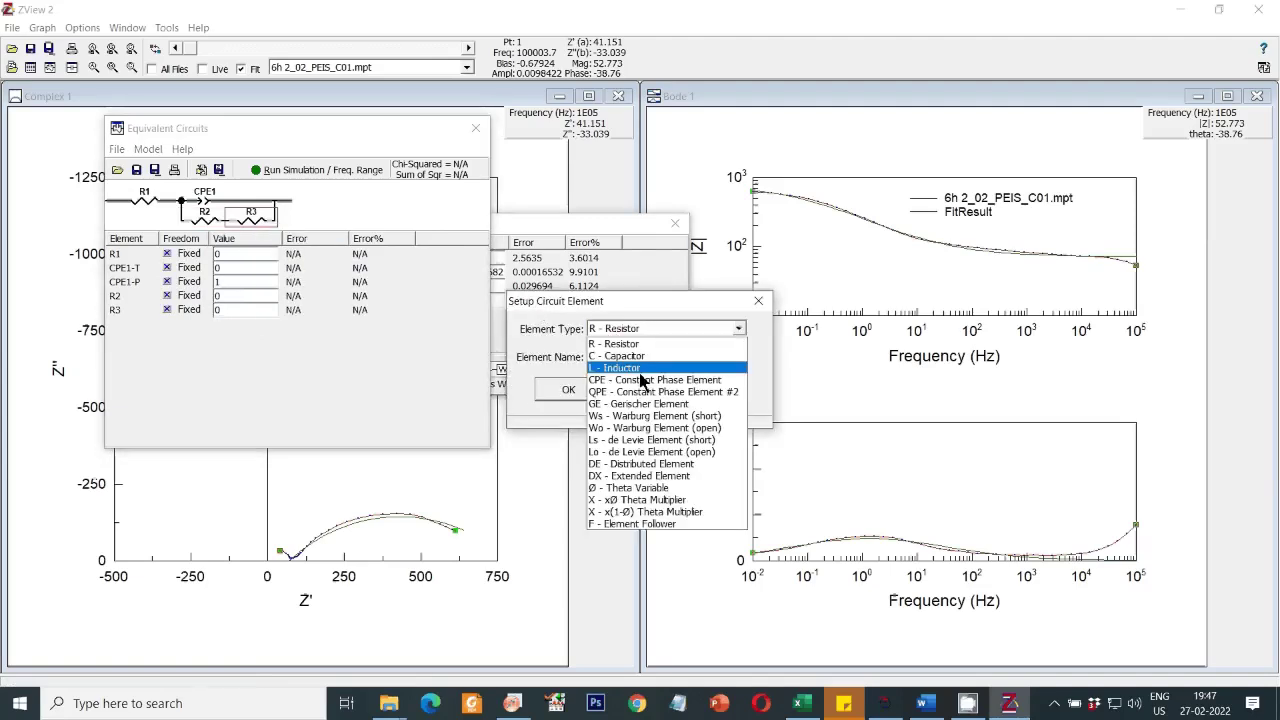
pyautogui.click(650, 368)
pyautogui.click(584, 399)
pyautogui.rightClick(272, 219)
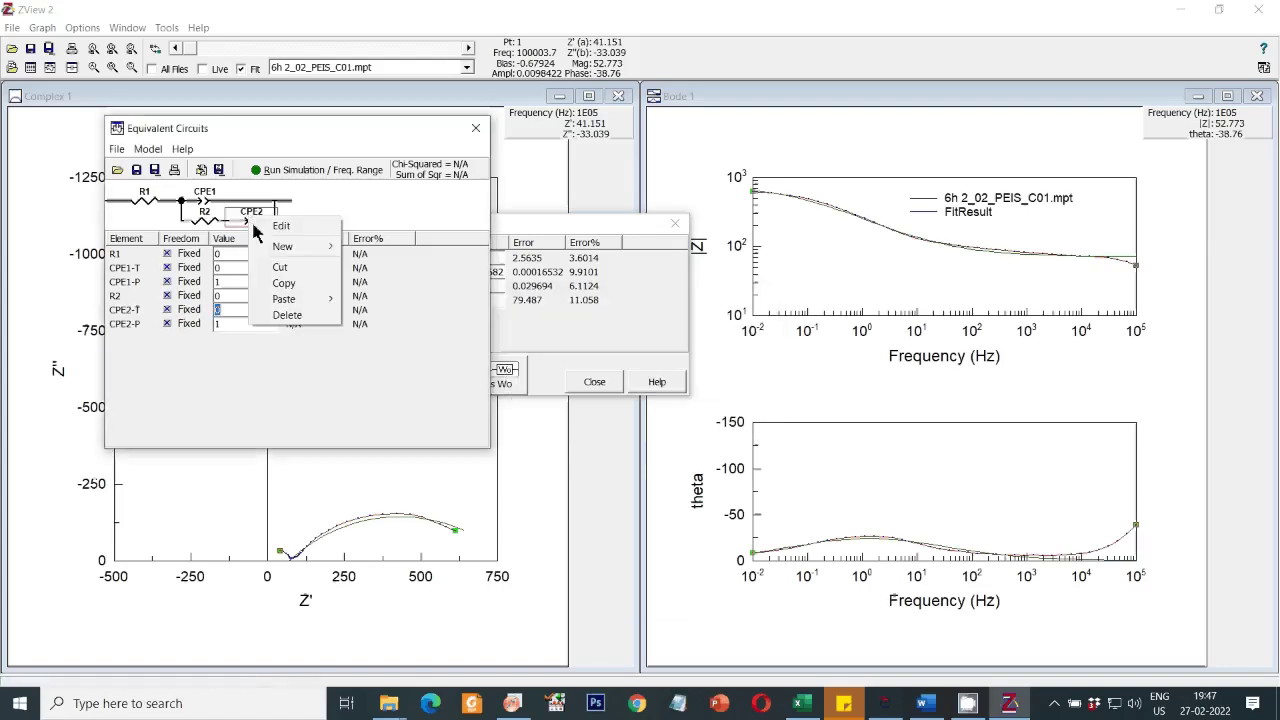
pyautogui.moveTo(296, 254)
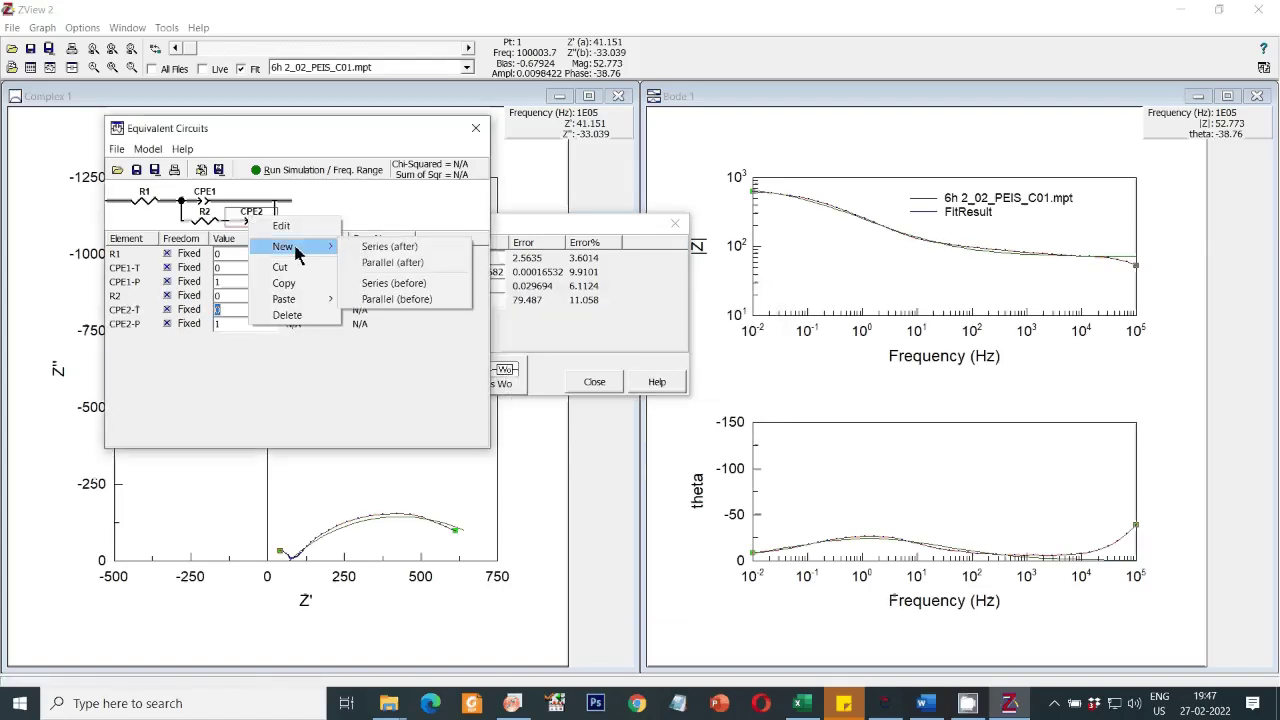
pyautogui.click(375, 263)
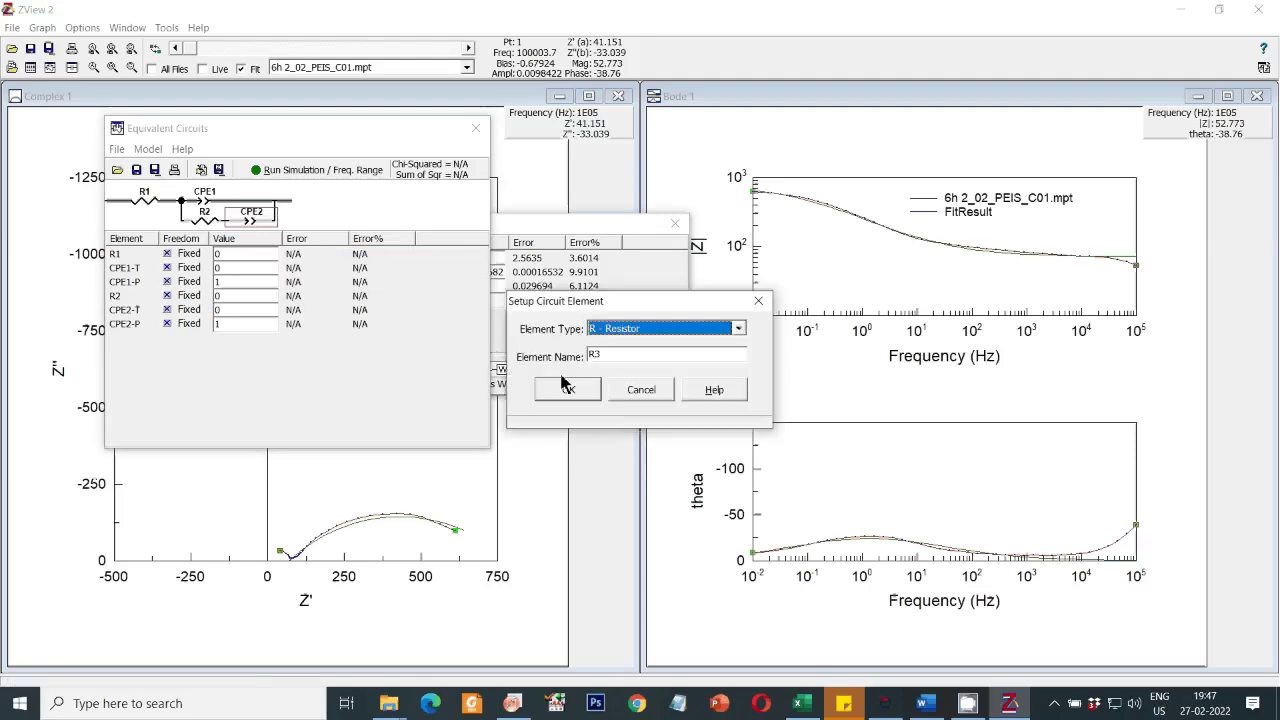
pyautogui.click(565, 387)
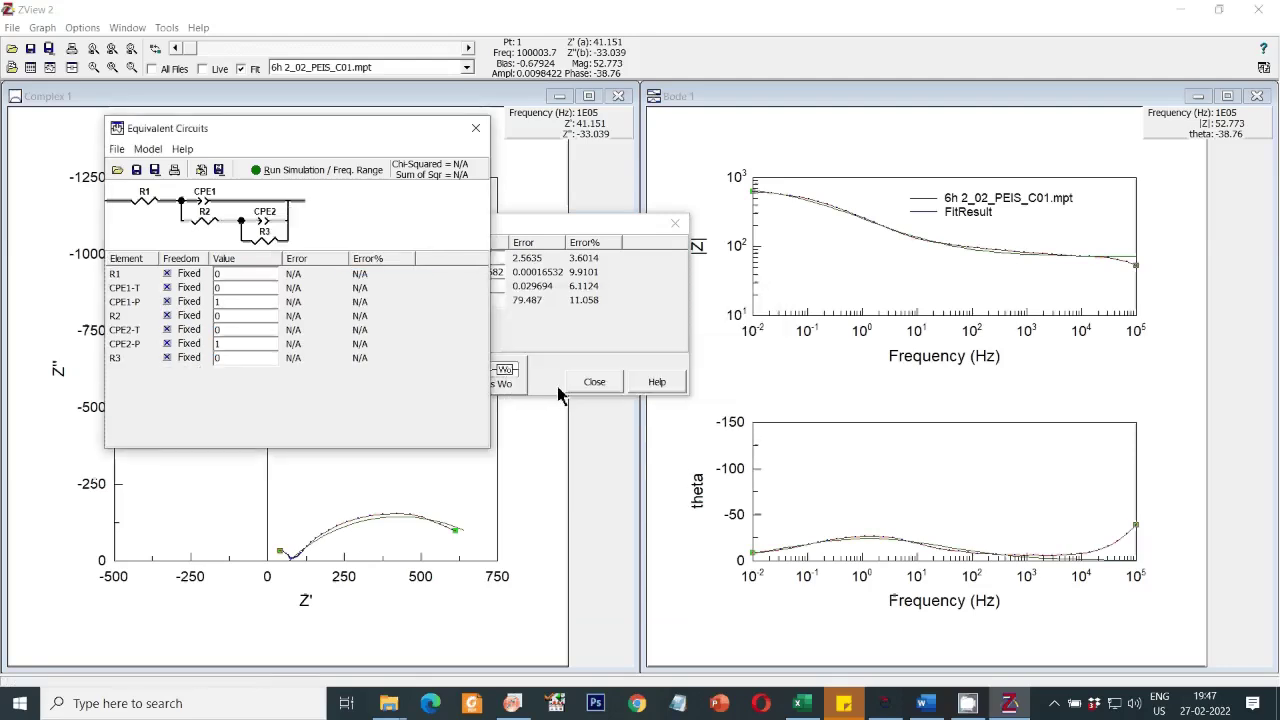
# Set all seven parameters, R1 through R3, to Free(+) for fitting.
pyautogui.click(167, 274)
pyautogui.click(167, 288)
pyautogui.click(167, 302)
pyautogui.click(167, 316)
pyautogui.click(167, 330)
pyautogui.click(167, 344)
pyautogui.click(167, 358)
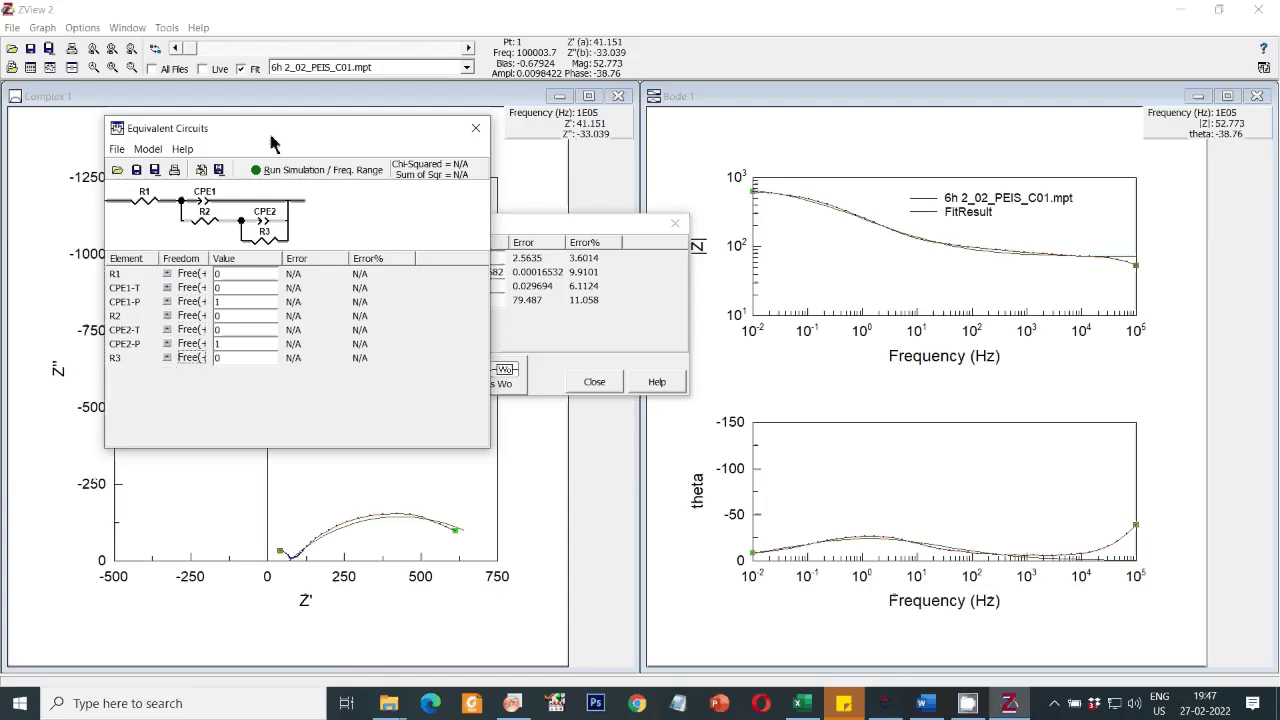
pyautogui.moveTo(272, 140); pyautogui.dragTo(295, 148)
pyautogui.click(247, 294)
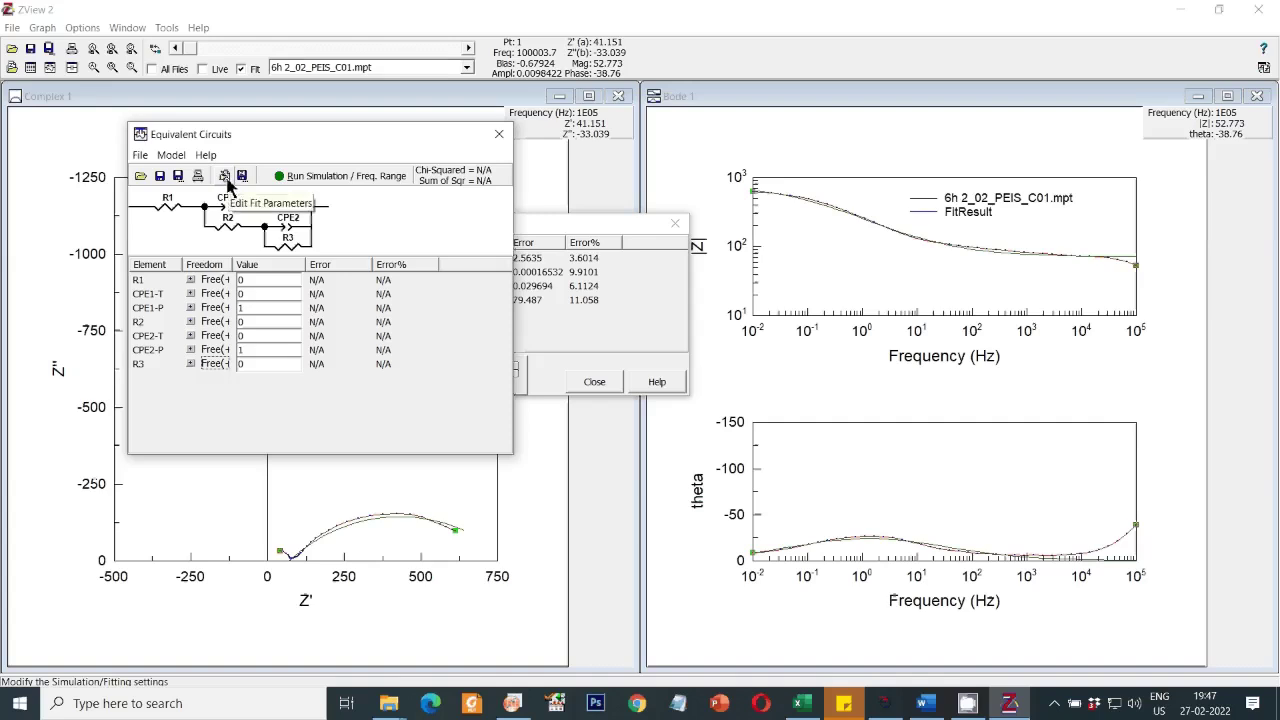
# Set the fit to Fitting mode over a 0.01 to 100000 Hz frequency range.
pyautogui.click(225, 176)
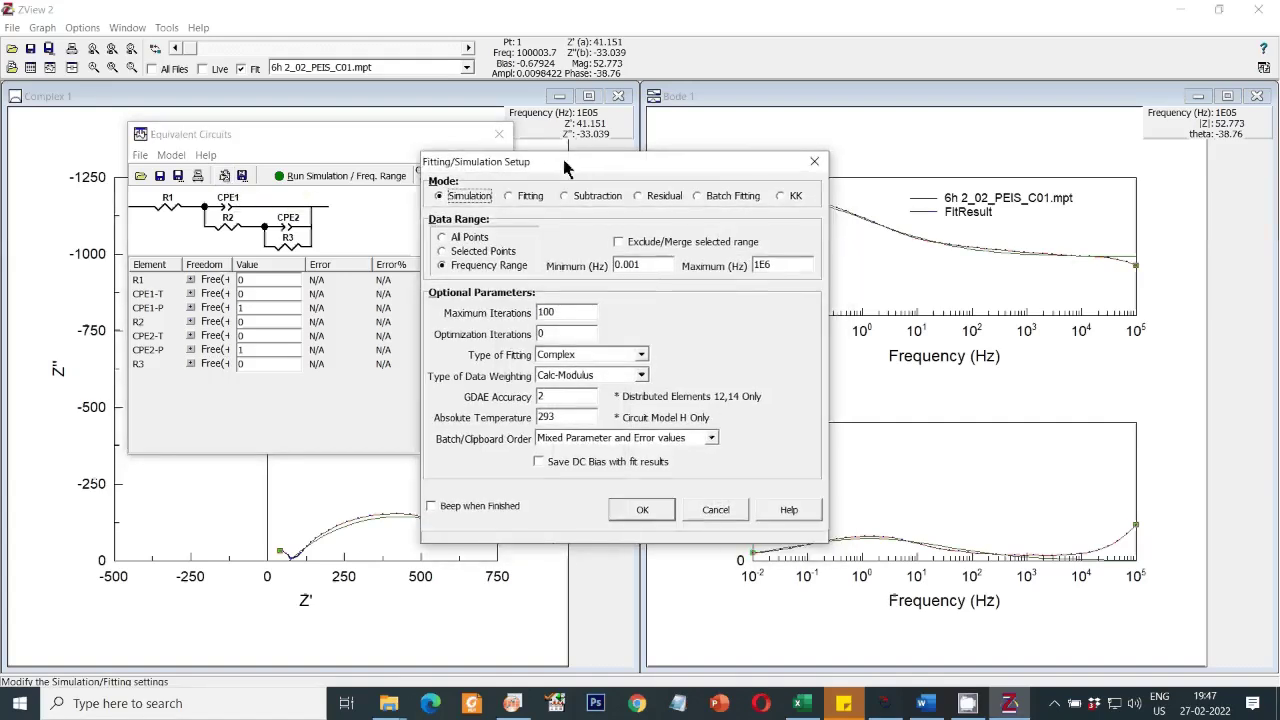
pyautogui.click(633, 264)
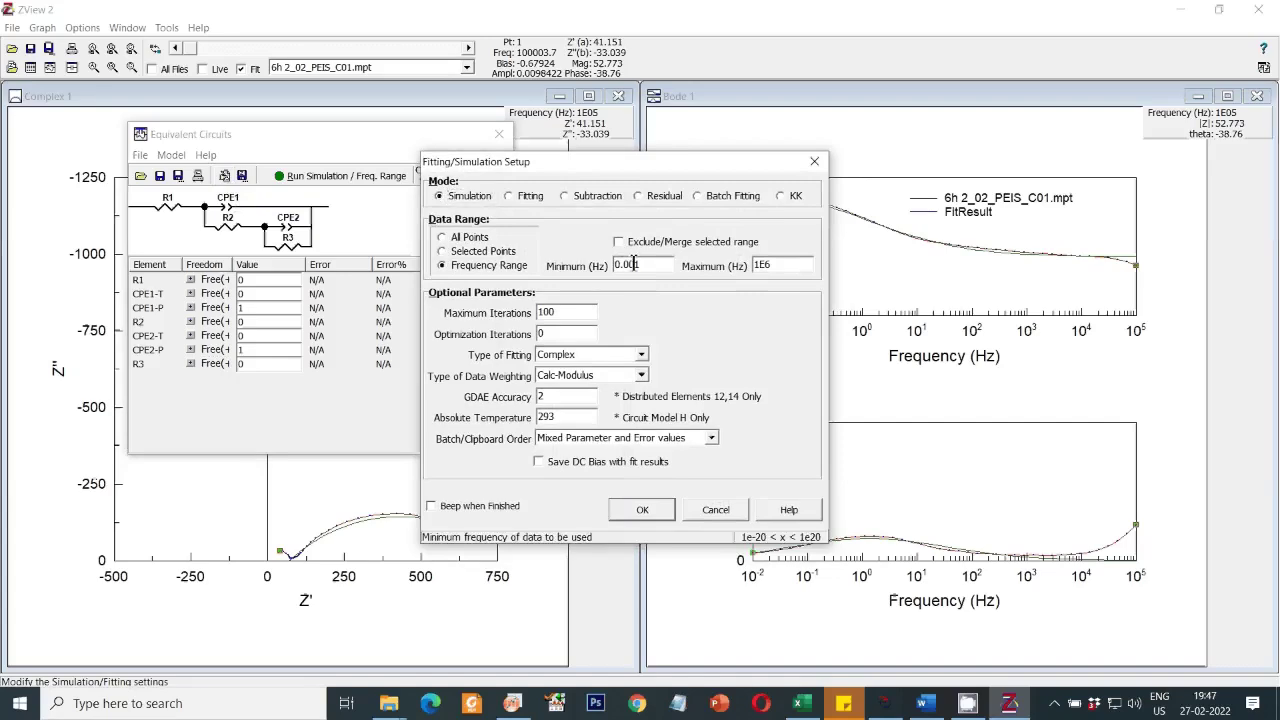
pyautogui.press('BackSpace')
pyautogui.click(781, 267)
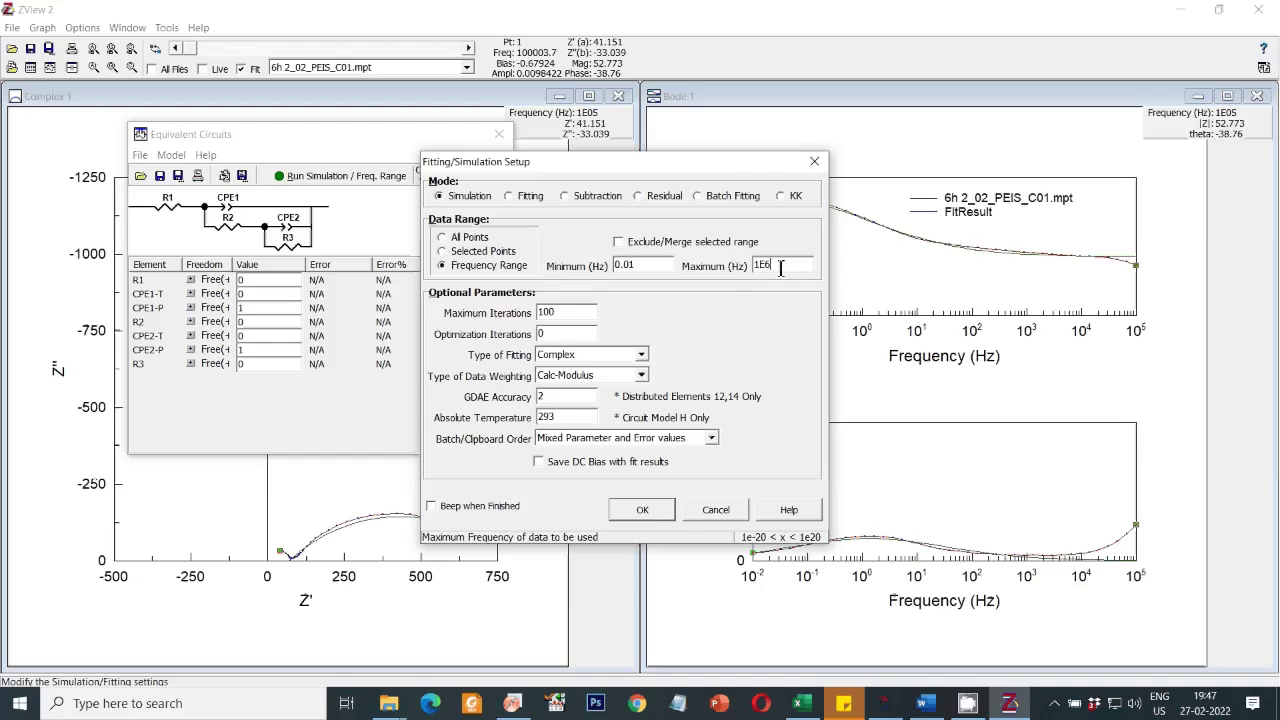
pyautogui.press('BackSpace')
pyautogui.write('5')
pyautogui.click(509, 197)
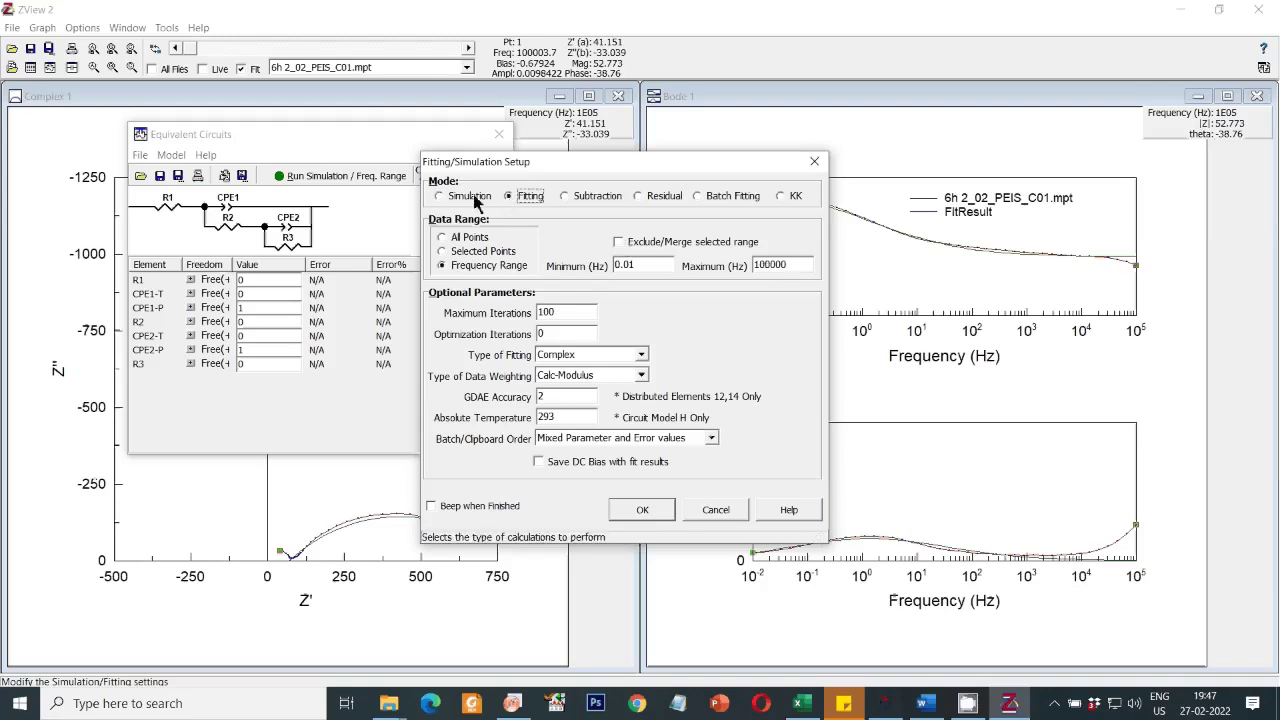
pyautogui.click(642, 511)
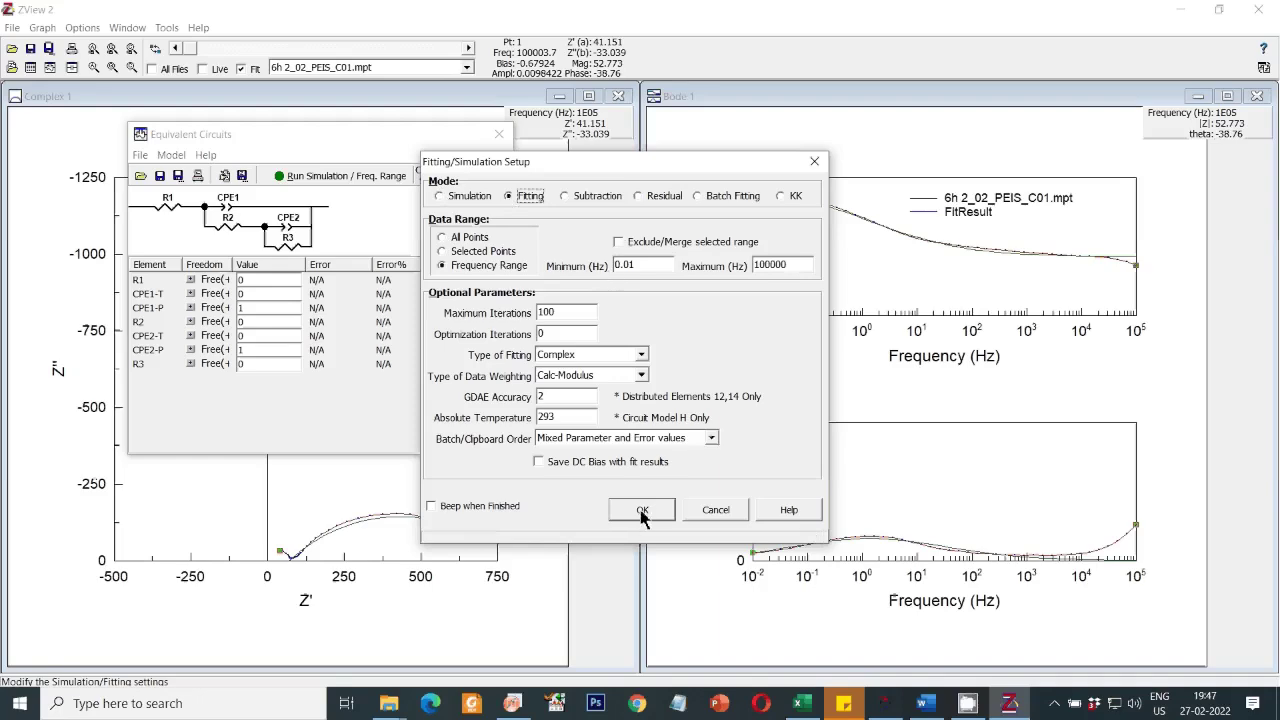
pyautogui.click(642, 511)
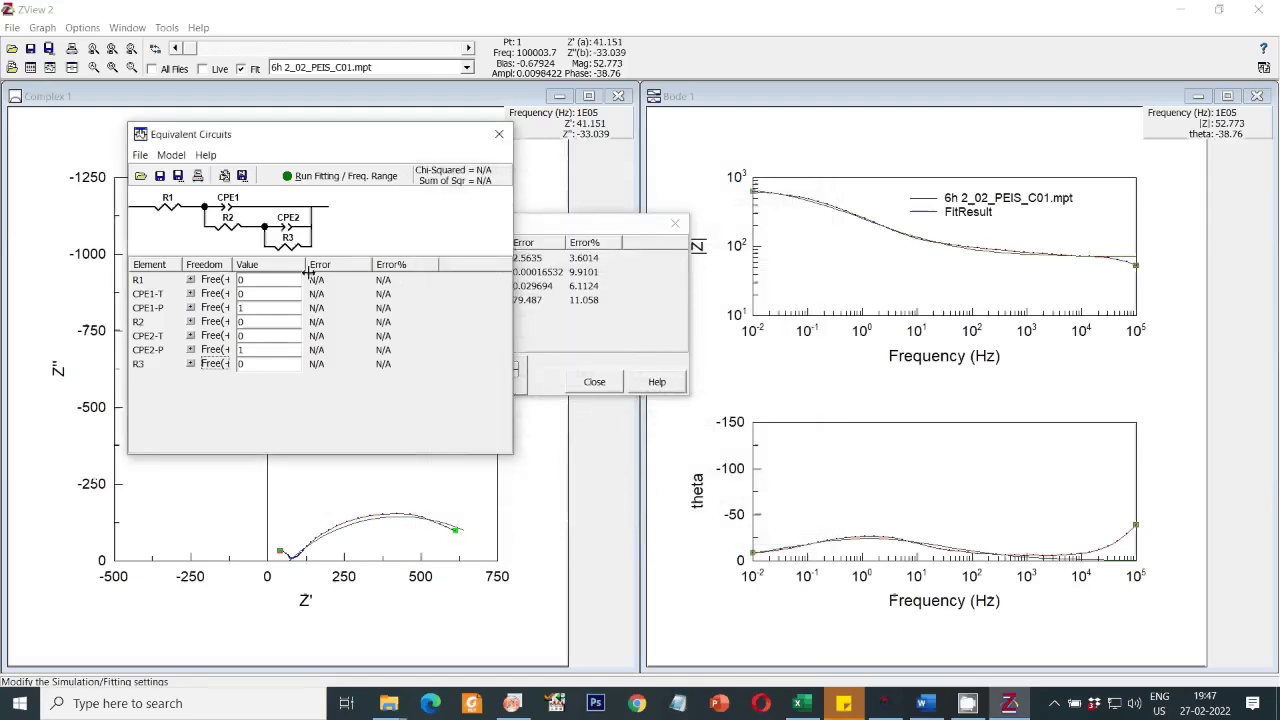
# Copy the Instant Fit results (71.18, CPE-T 0.0016682, CPE-P) in as starting values for R2, CPE2-T and CPE2-P.
pyautogui.moveTo(323, 140); pyautogui.dragTo(240, 143)
pyautogui.moveTo(460, 218); pyautogui.dragTo(592, 175)
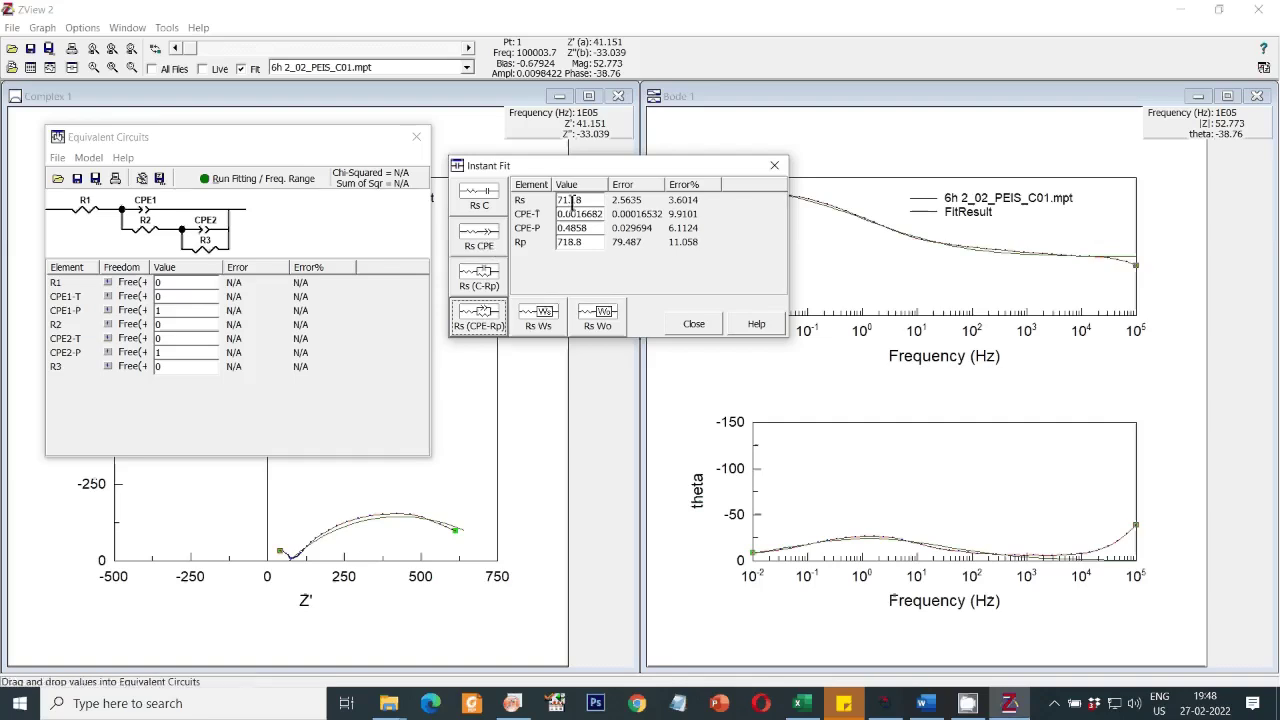
pyautogui.write('71.18')
pyautogui.click(185, 338)
pyautogui.write('0.0016682')
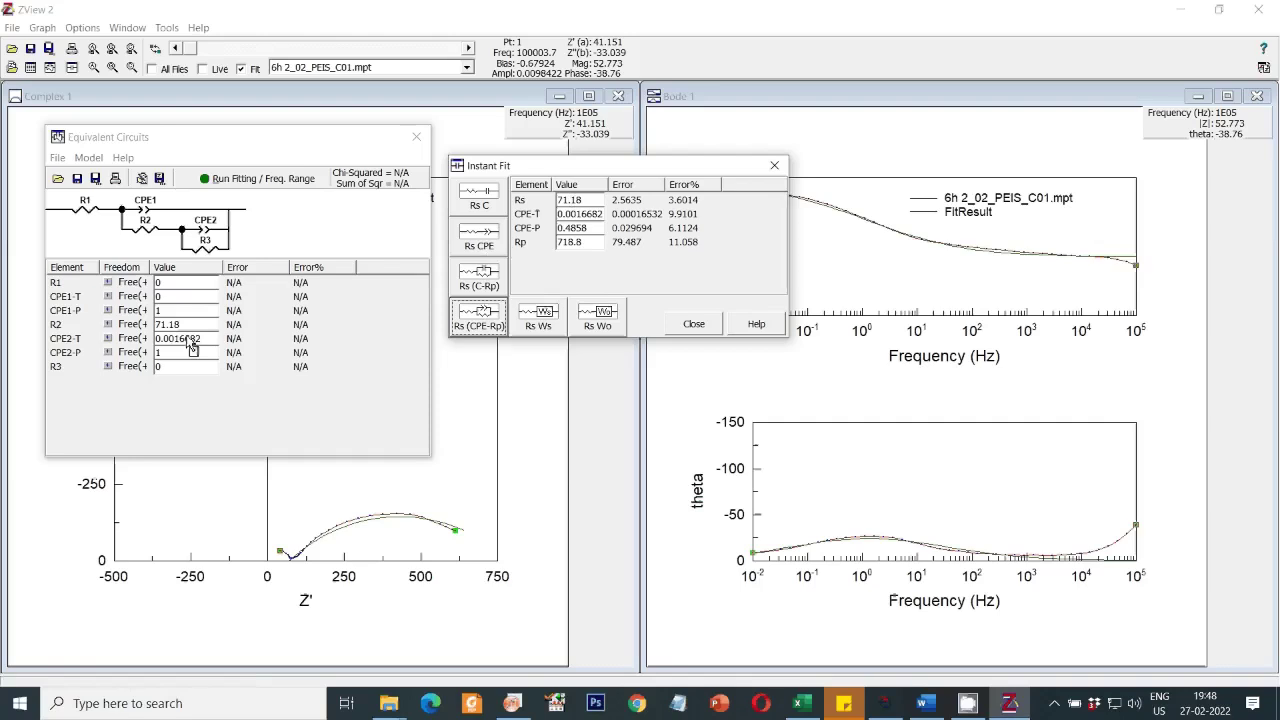
pyautogui.moveTo(278, 343); pyautogui.dragTo(198, 376)
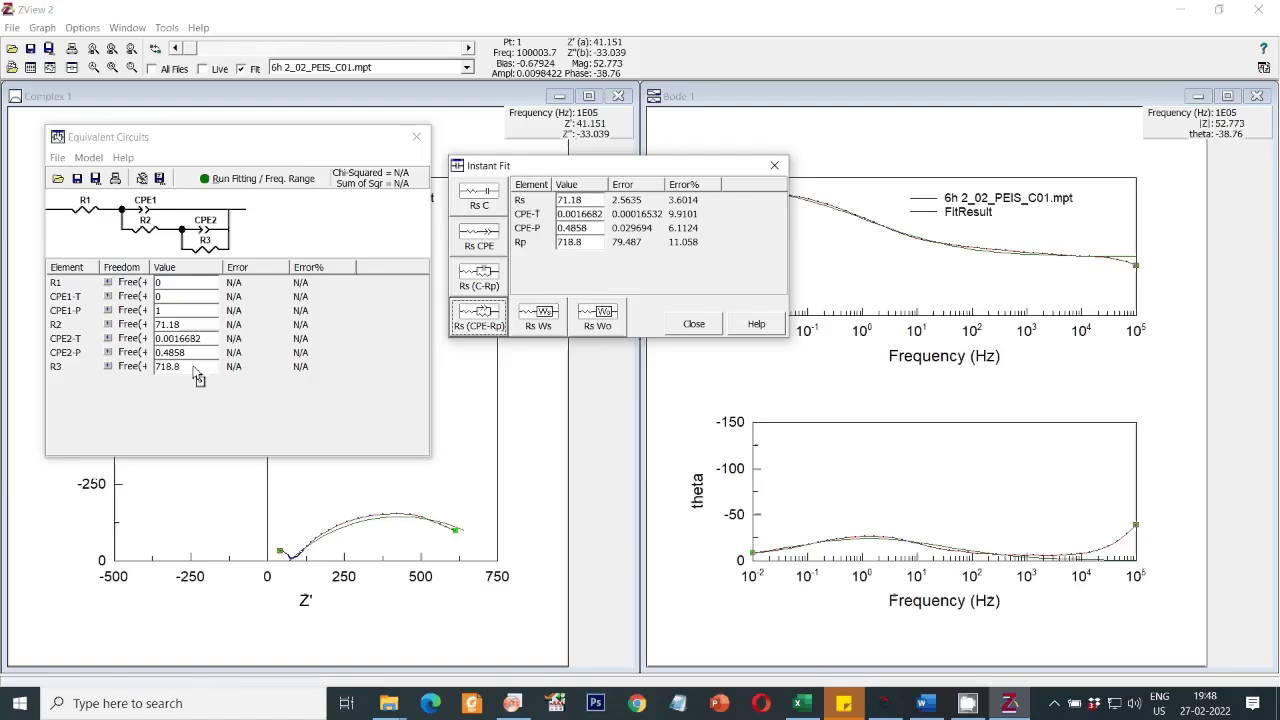
pyautogui.moveTo(245, 135); pyautogui.dragTo(294, 125)
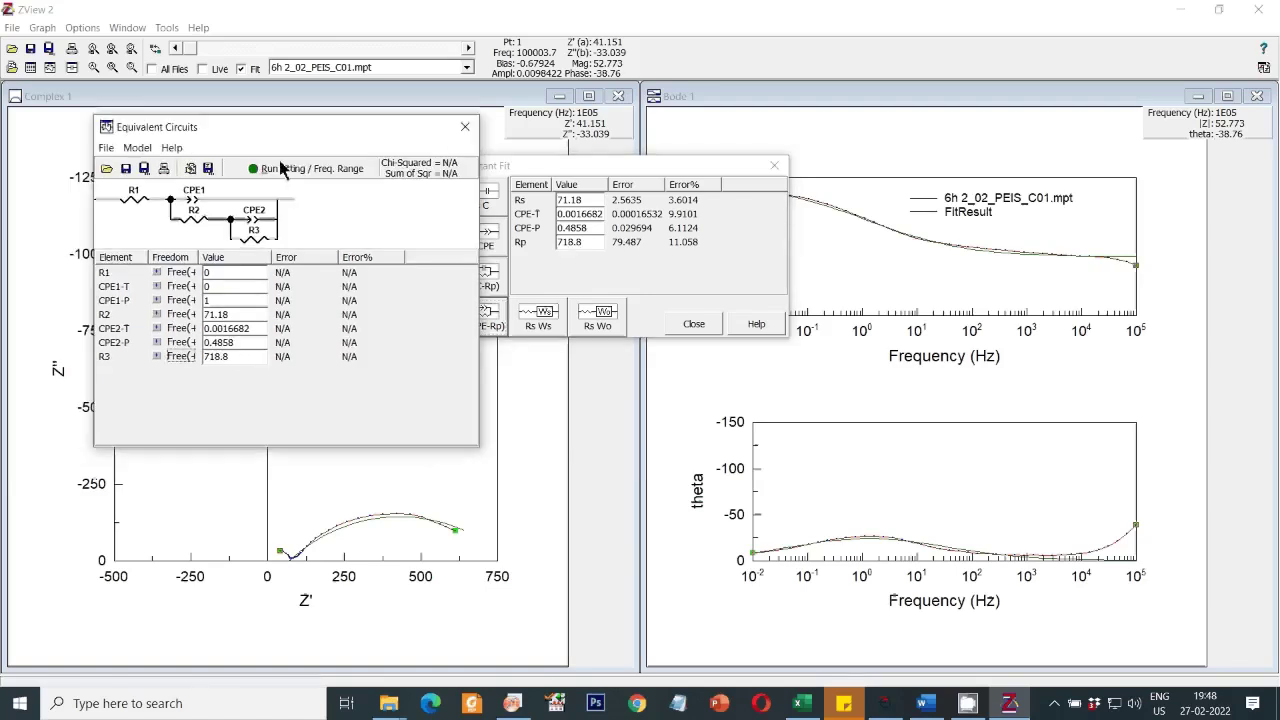
# Enter starting values R1 2, CPE1-T 0.0004, CPE1-P 0.9 and run the fit.
pyautogui.click(233, 276)
pyautogui.write('2')
pyautogui.click(256, 291)
pyautogui.write('0.000')
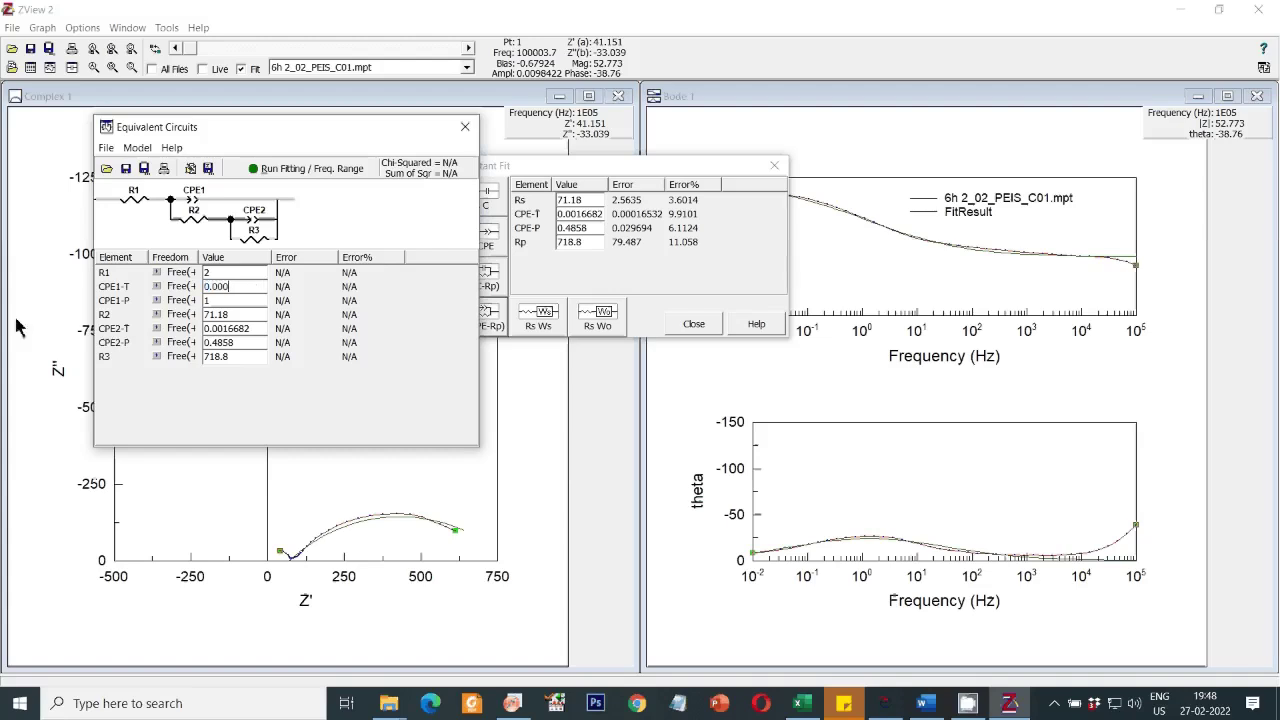
pyautogui.write('4')
pyautogui.click(216, 300)
pyautogui.write('0.9')
pyautogui.click(279, 172)
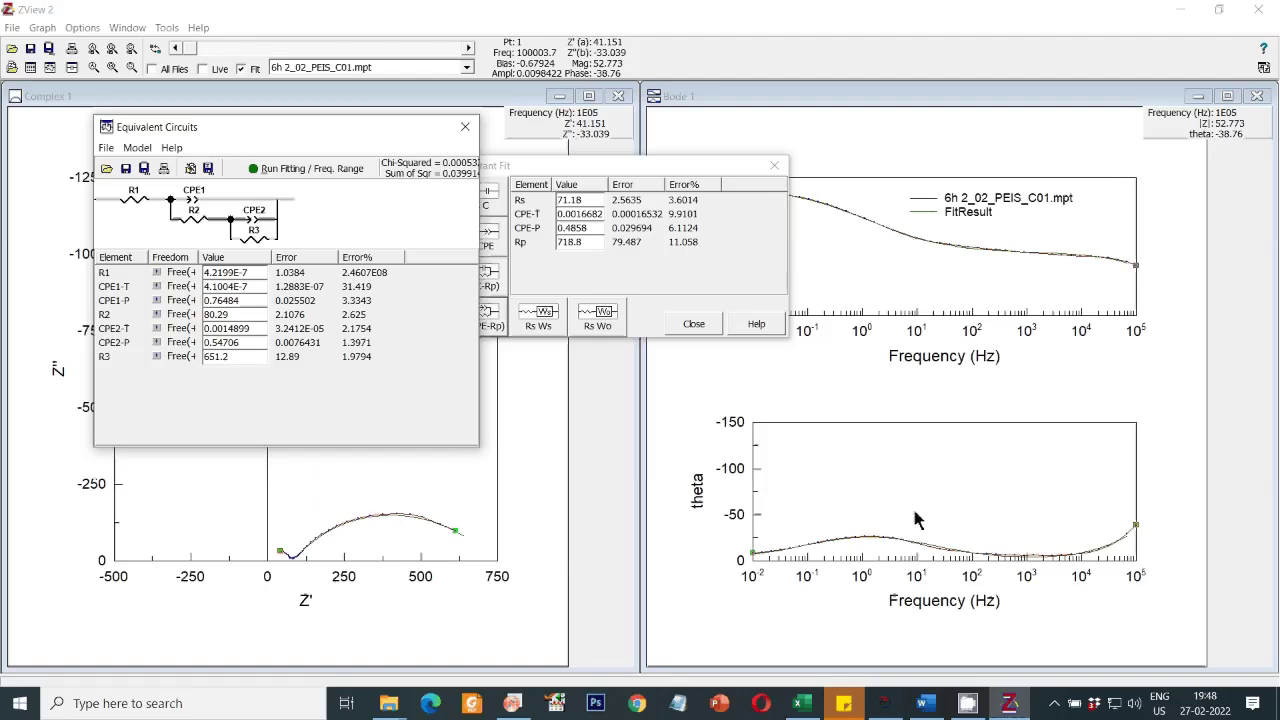
# Move the circuit window aside and reopen the Fitting/Simulation Setup dialog.
pyautogui.moveTo(282, 134); pyautogui.dragTo(313, 133)
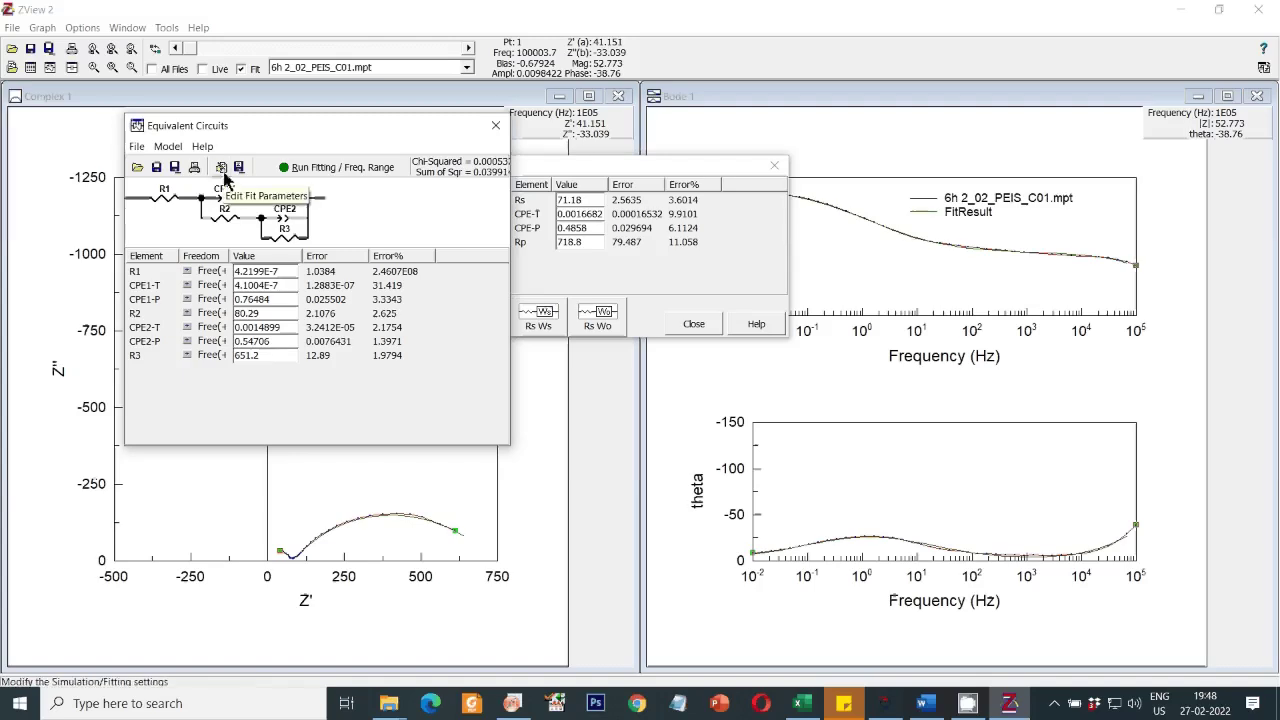
pyautogui.click(222, 169)
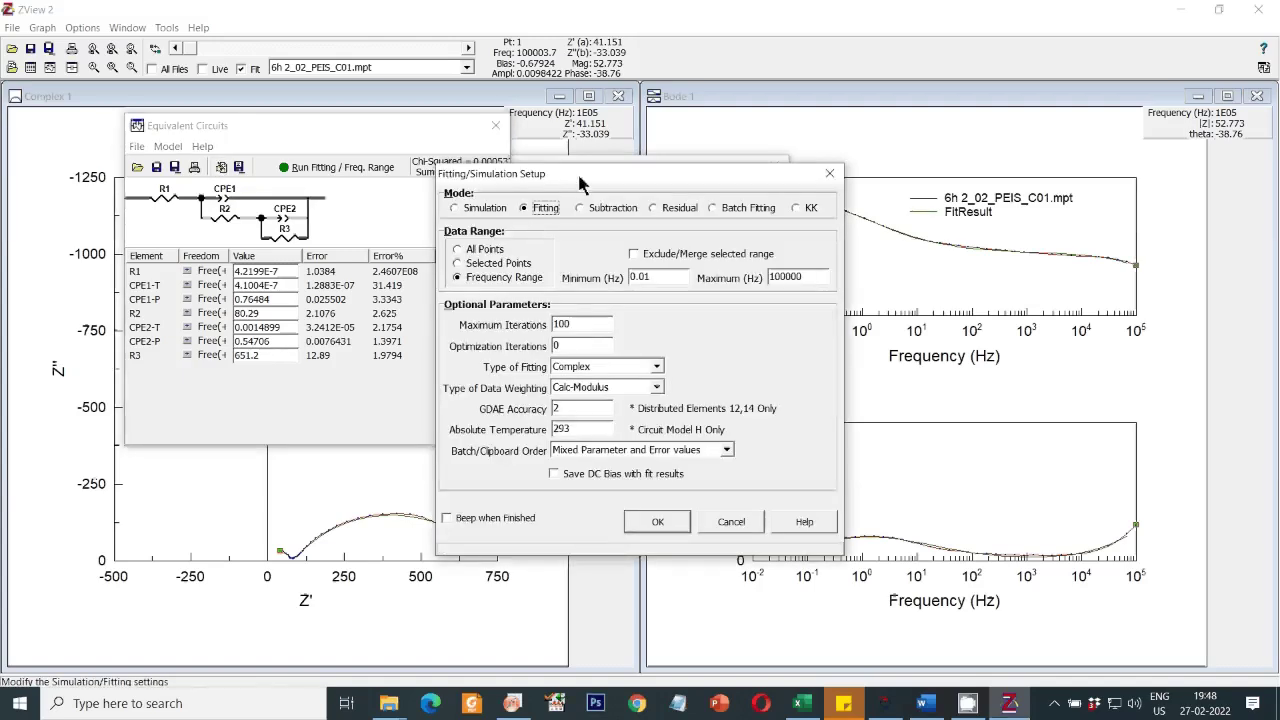
# Switch to Simulation mode and simulate with R3 at 500, then at 551.
pyautogui.click(516, 177)
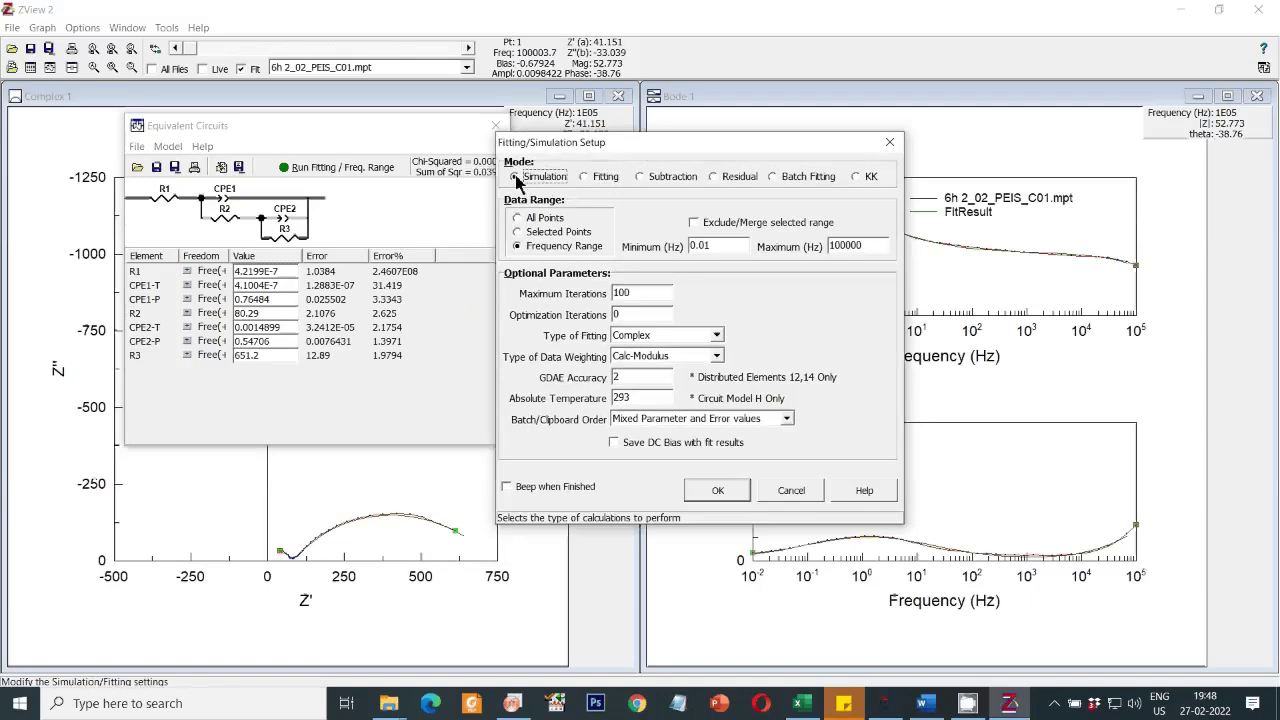
pyautogui.click(705, 493)
pyautogui.moveTo(268, 364); pyautogui.dragTo(131, 366)
pyautogui.write('5')
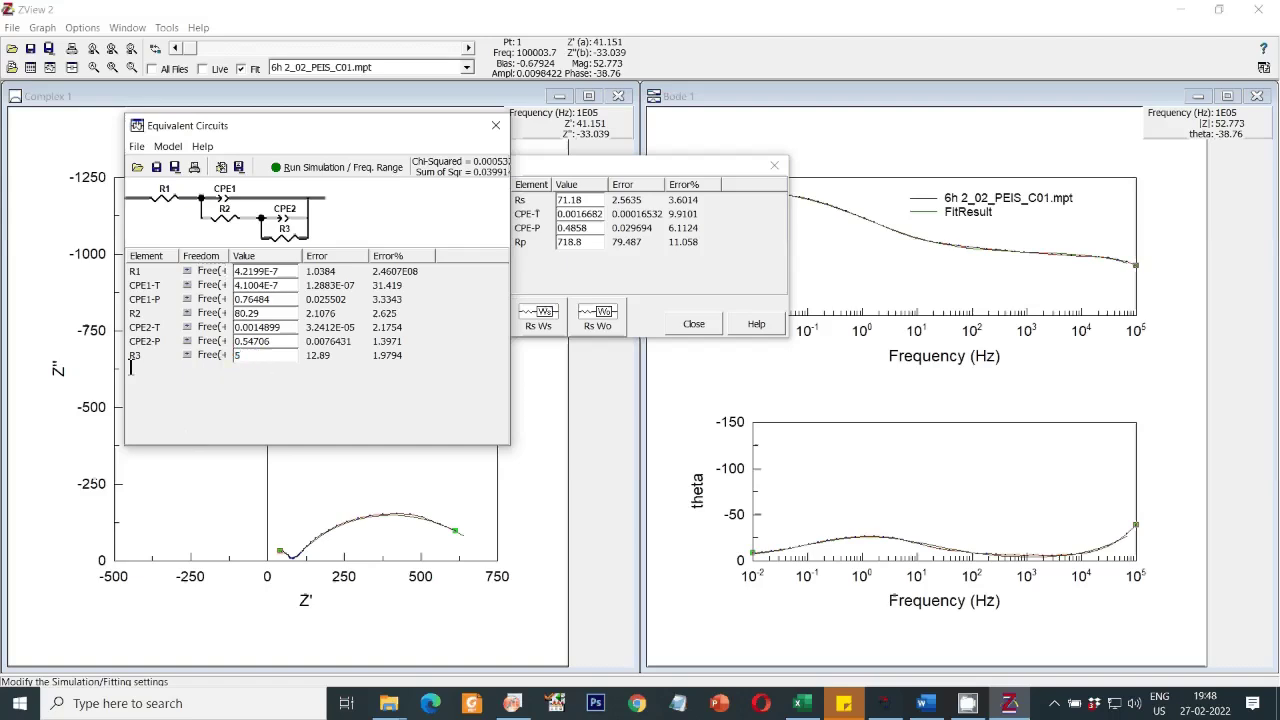
pyautogui.write('00')
pyautogui.doubleClick(264, 359)
pyautogui.click(302, 176)
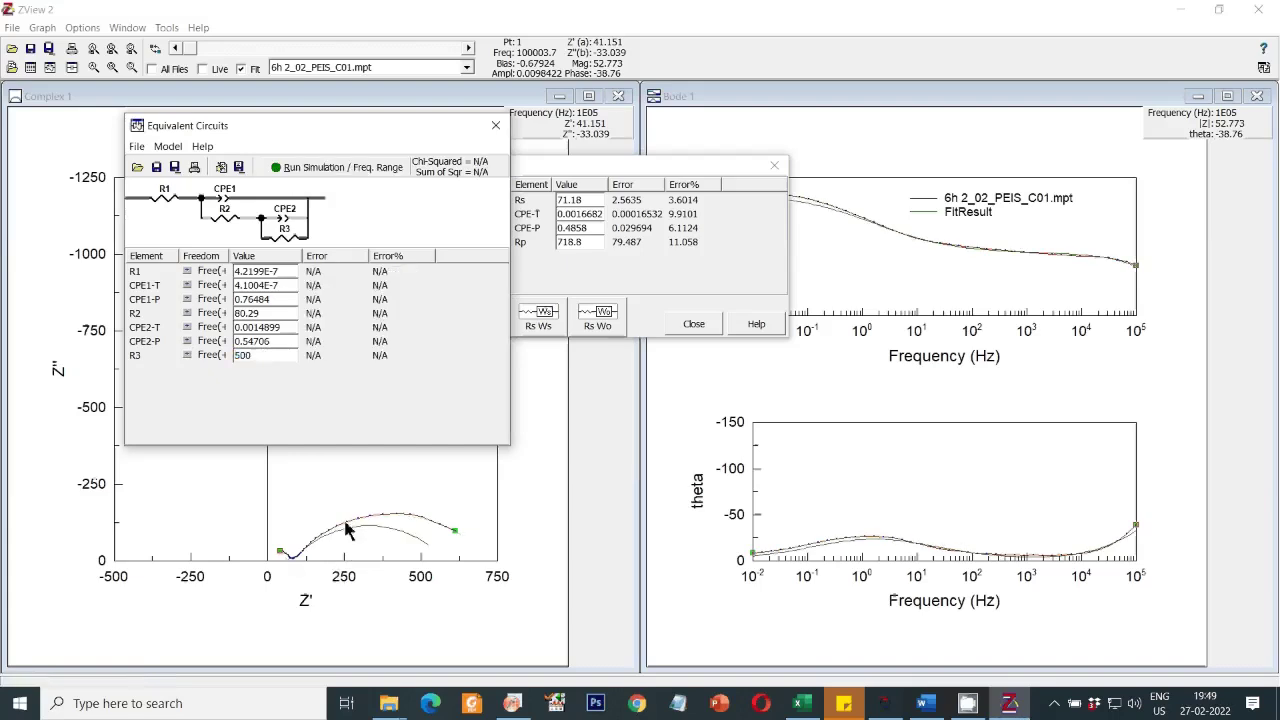
pyautogui.click(127, 360)
pyautogui.write('551')
pyautogui.press('Return')
pyautogui.click(298, 170)
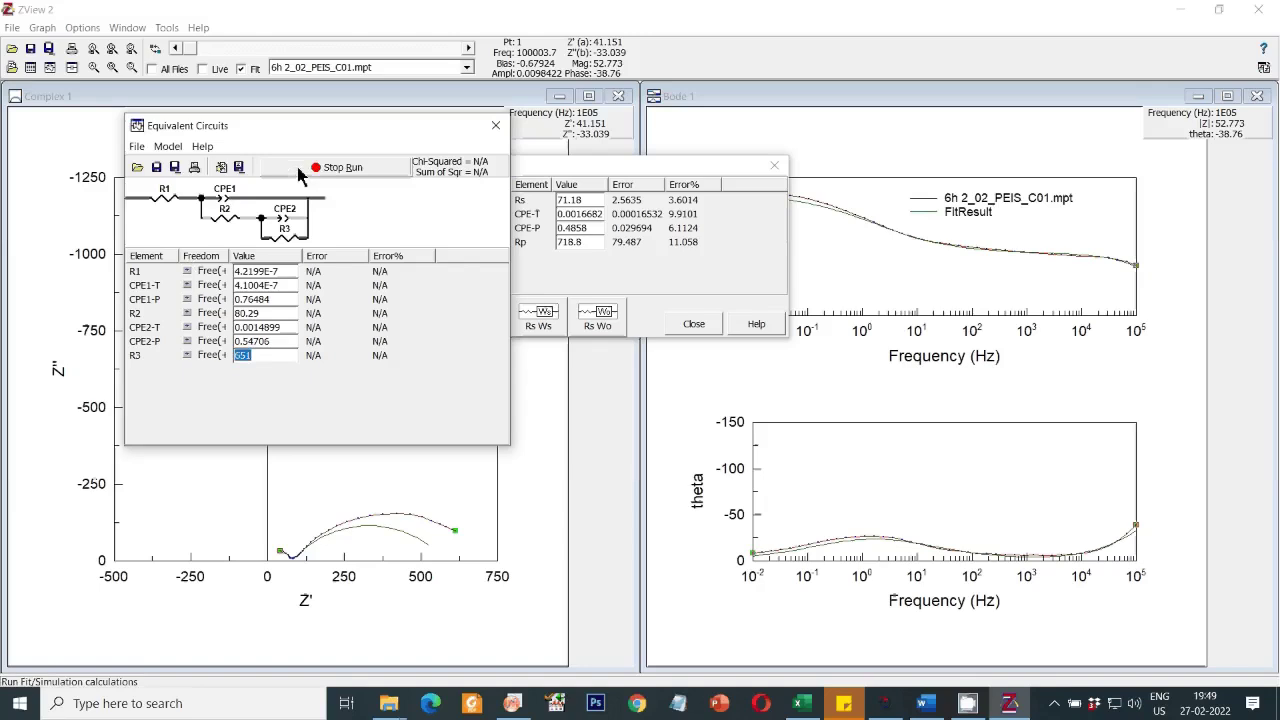
# Simulate with R2 at 100, then rerun with R2 set to 80.
pyautogui.click(258, 313)
pyautogui.write('100')
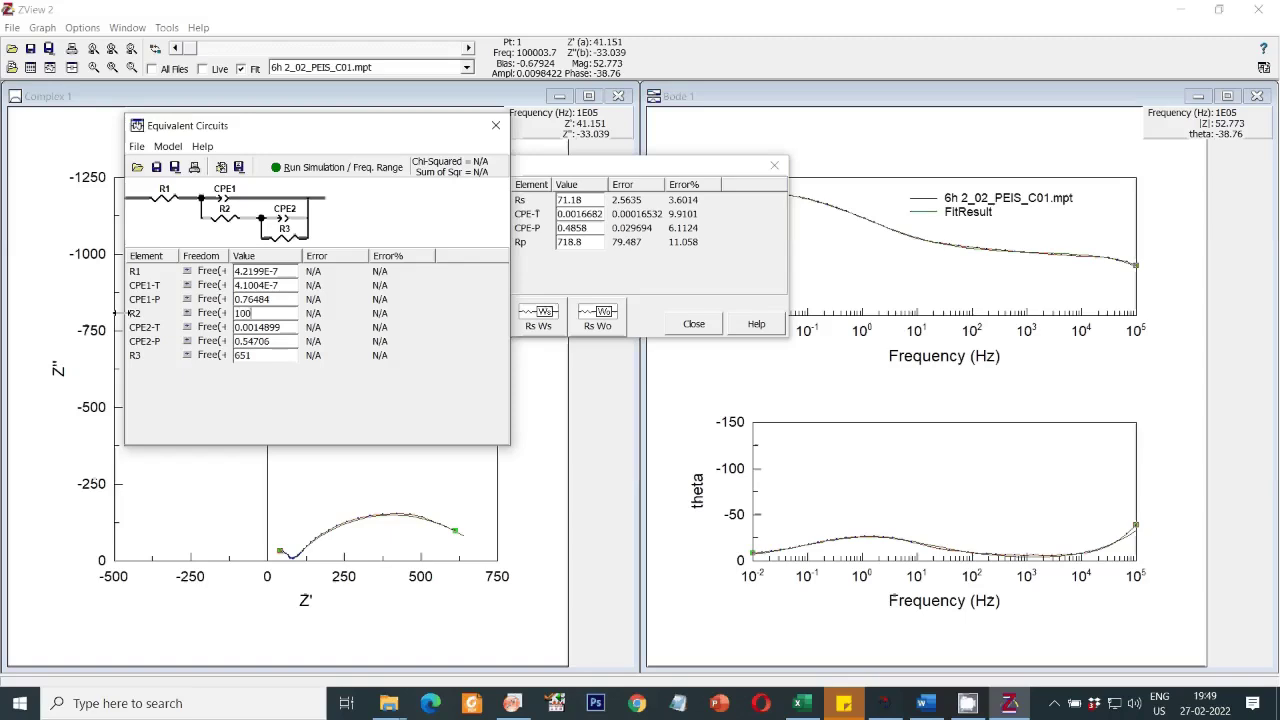
pyautogui.click(285, 167)
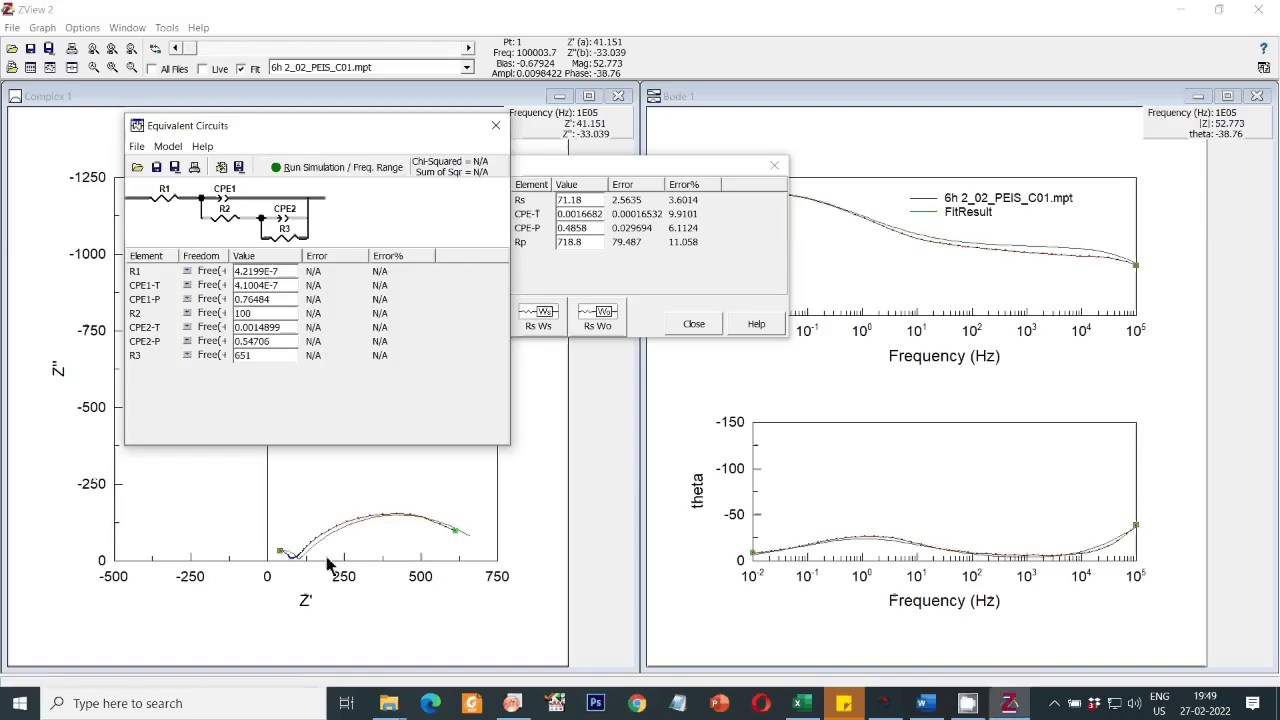
pyautogui.click(276, 313)
pyautogui.write('80')
pyautogui.click(310, 167)
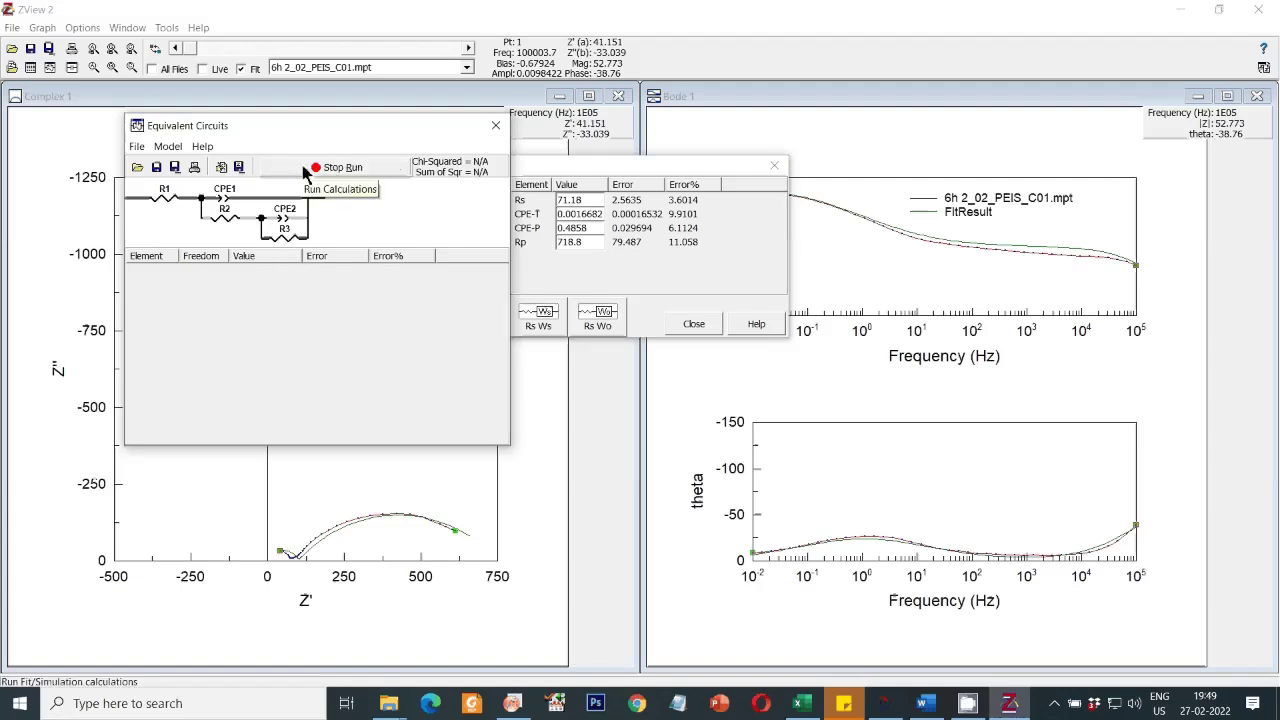
pyautogui.moveTo(269, 299); pyautogui.dragTo(233, 299)
pyautogui.click(255, 313)
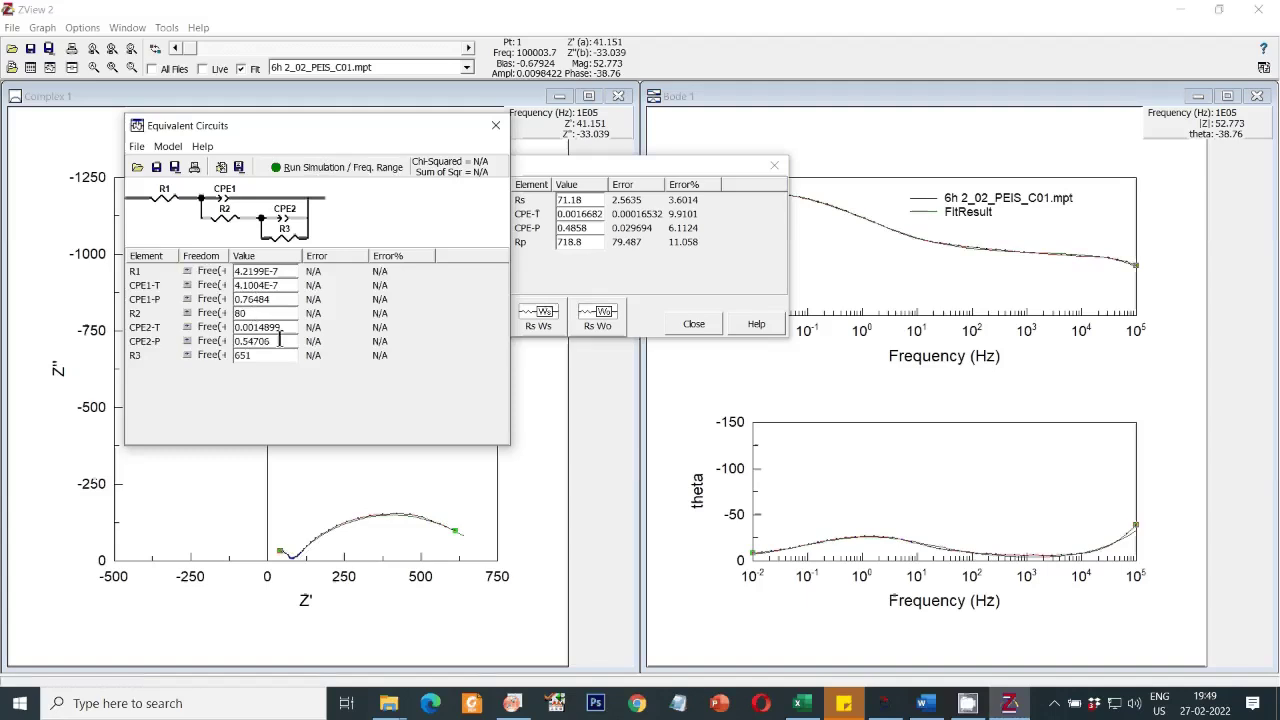
pyautogui.moveTo(320, 126); pyautogui.dragTo(357, 128)
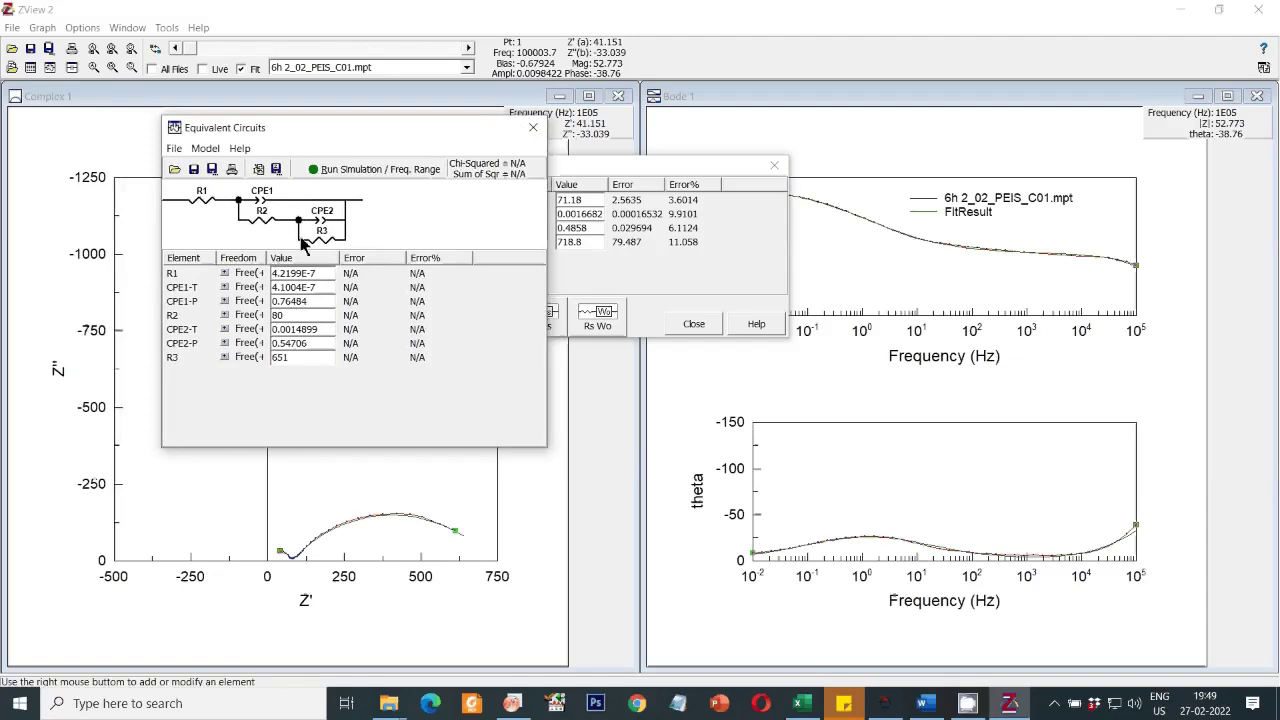
pyautogui.click(176, 150)
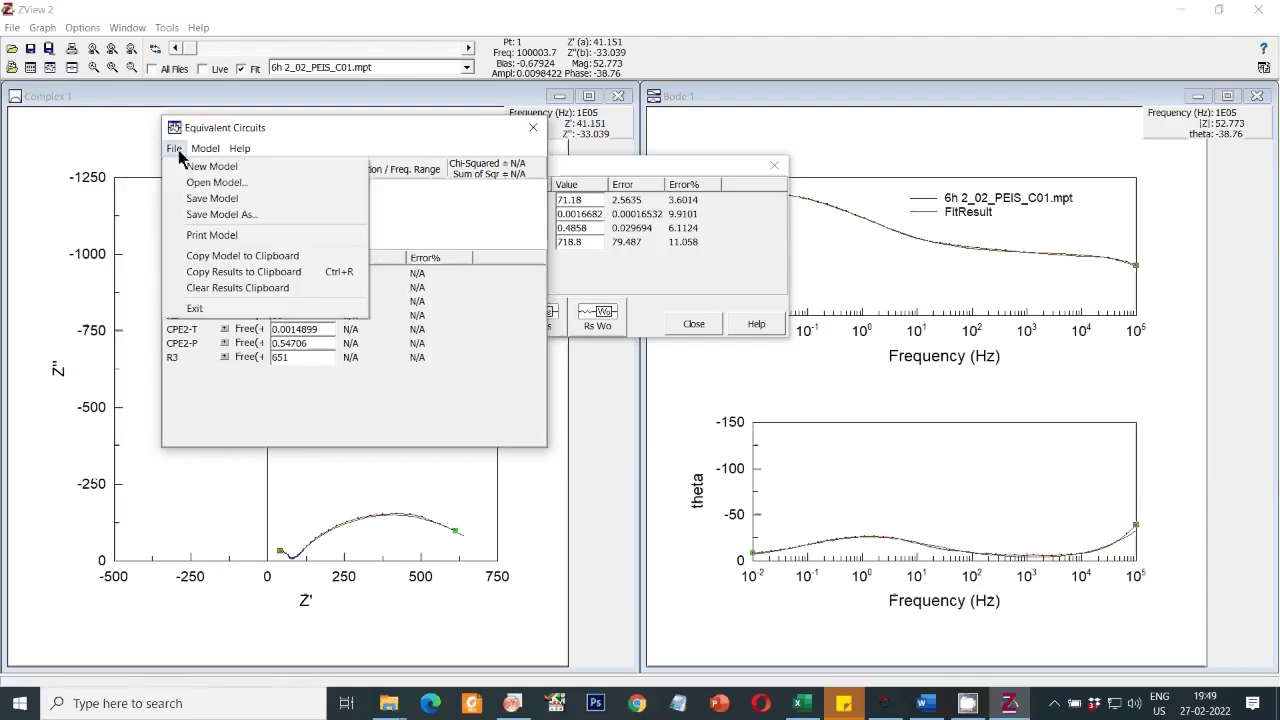
# Copy the circuit model and paste it at the end of the Word document on a new page.
pyautogui.click(213, 256)
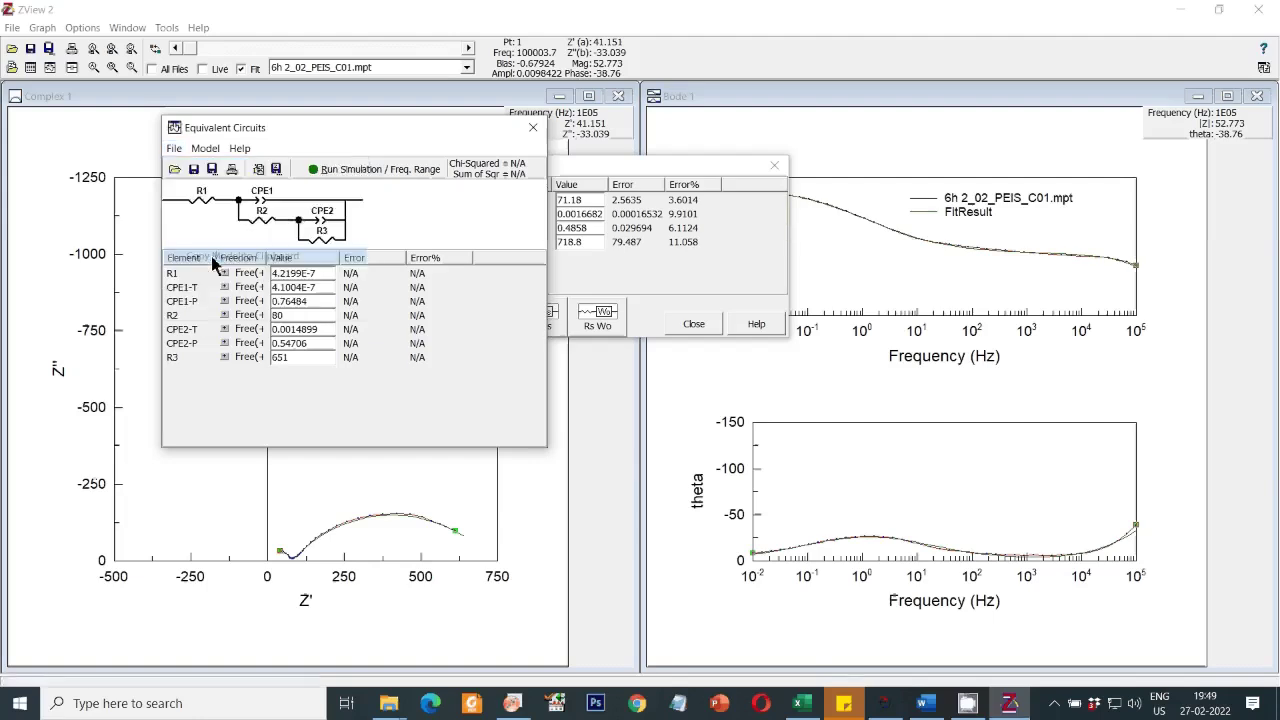
pyautogui.click(925, 703)
pyautogui.scroll(-3, 683, 563)
pyautogui.scroll(-5, 700, 450)
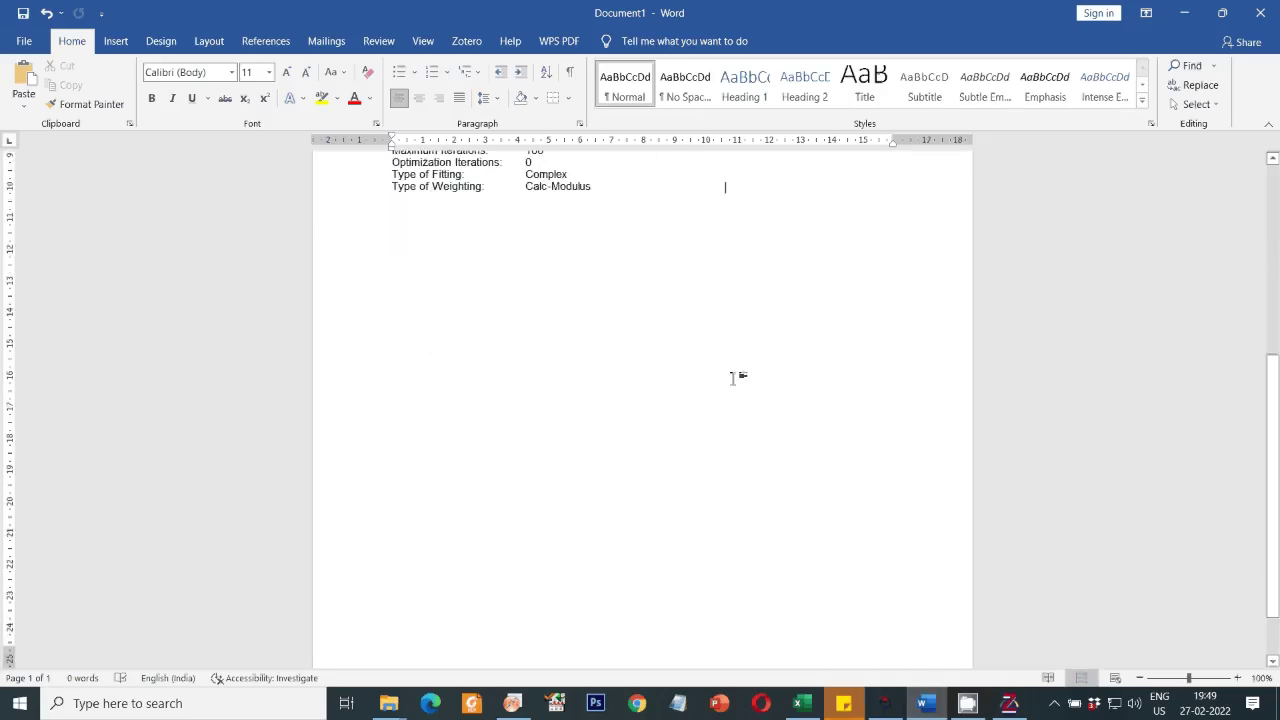
pyautogui.click(677, 291)
pyautogui.hotkey('ctrl', 'v')
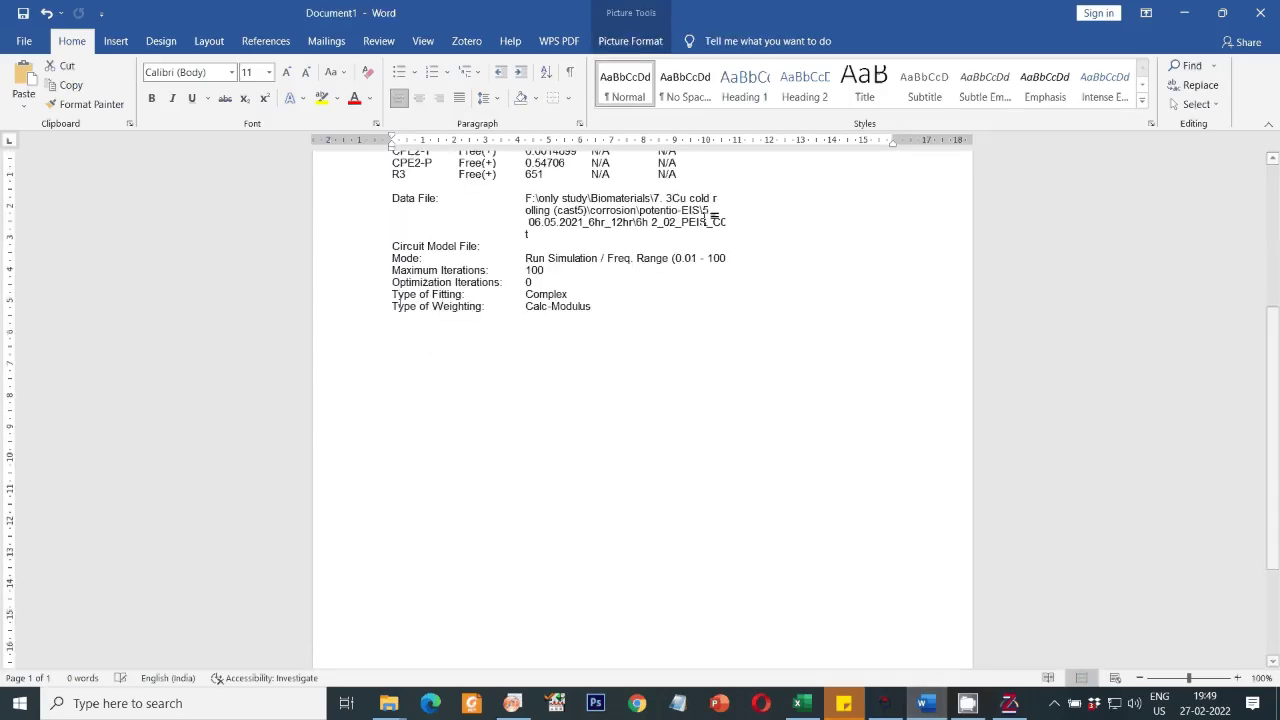
pyautogui.press('Return')
pyautogui.press('Return')
pyautogui.press('Return')
pyautogui.press('Return')
pyautogui.press('Return')
pyautogui.scroll(-5, 794, 500)
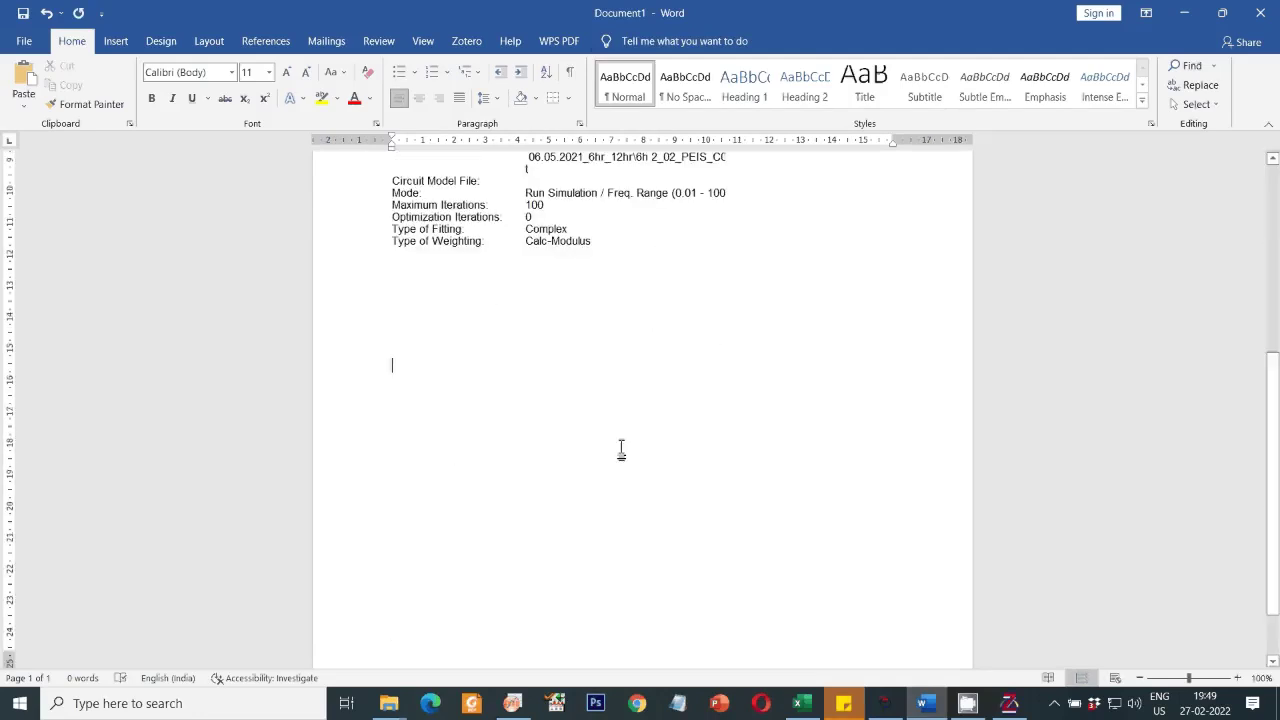
pyautogui.scroll(-2, 621, 450)
pyautogui.hotkey('ctrl', 'v')
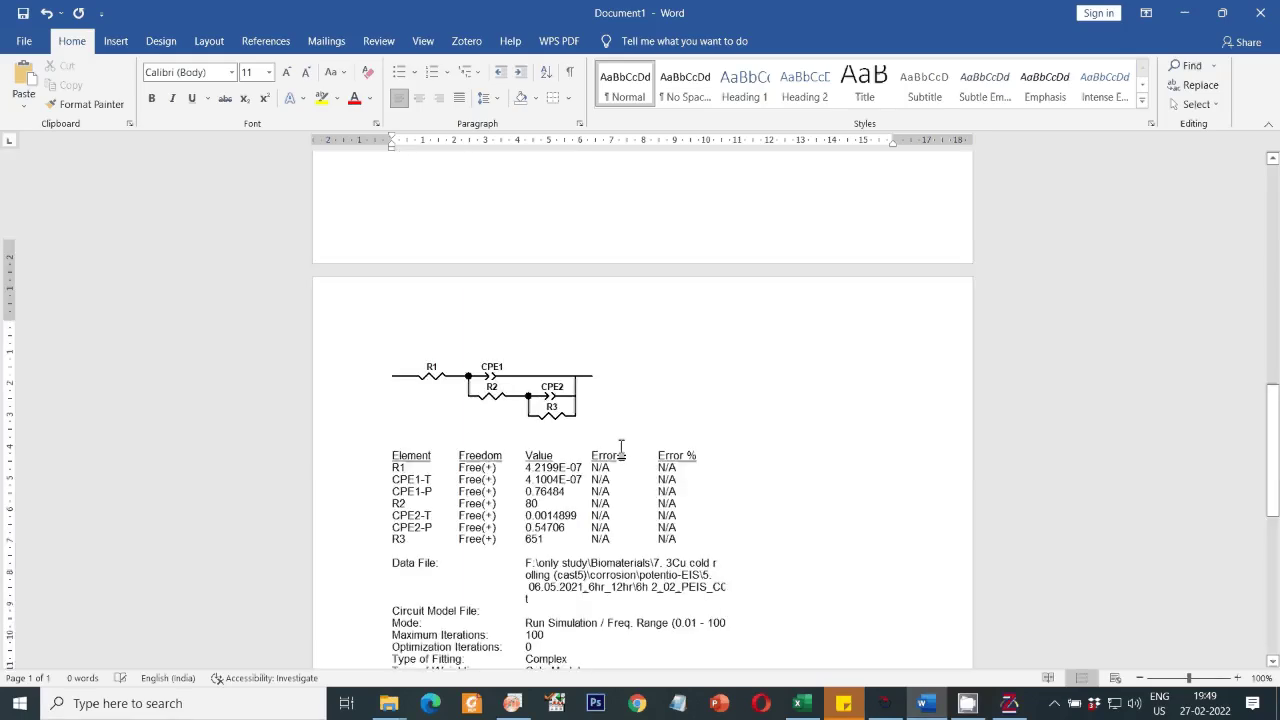
pyautogui.scroll(-1, 621, 450)
pyautogui.scroll(-1, 510, 415)
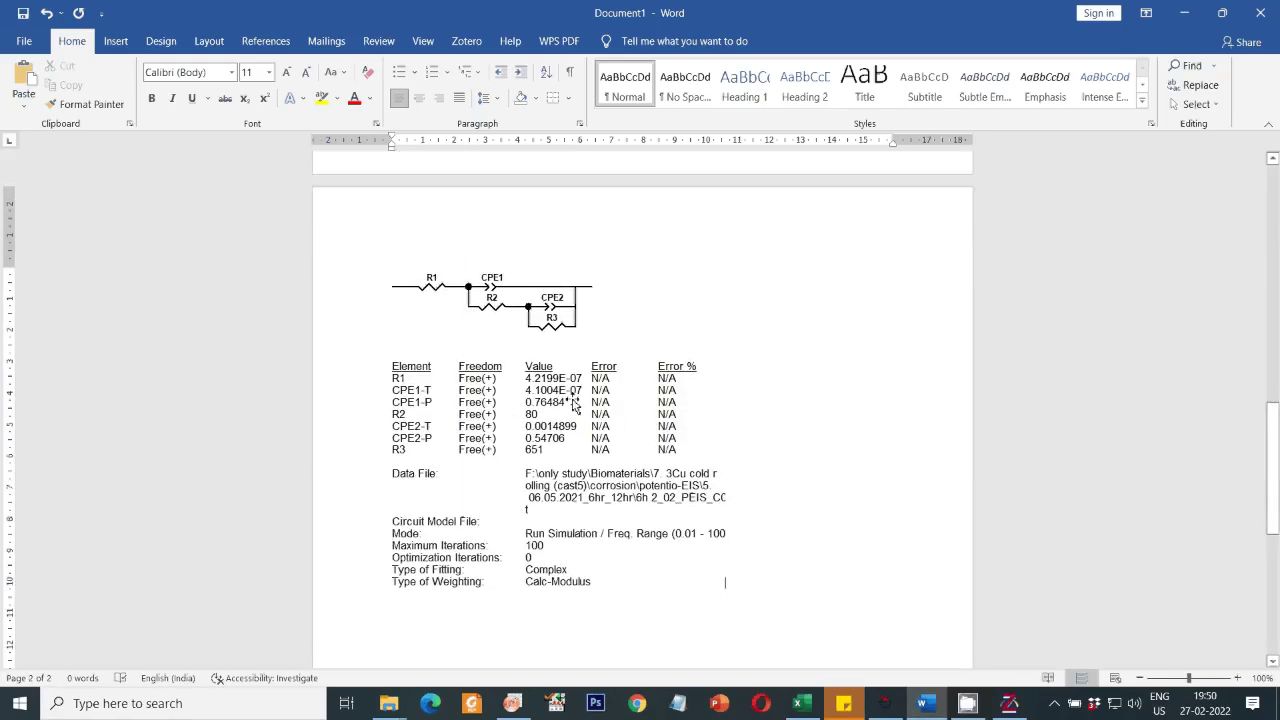
pyautogui.scroll(-4, 856, 575)
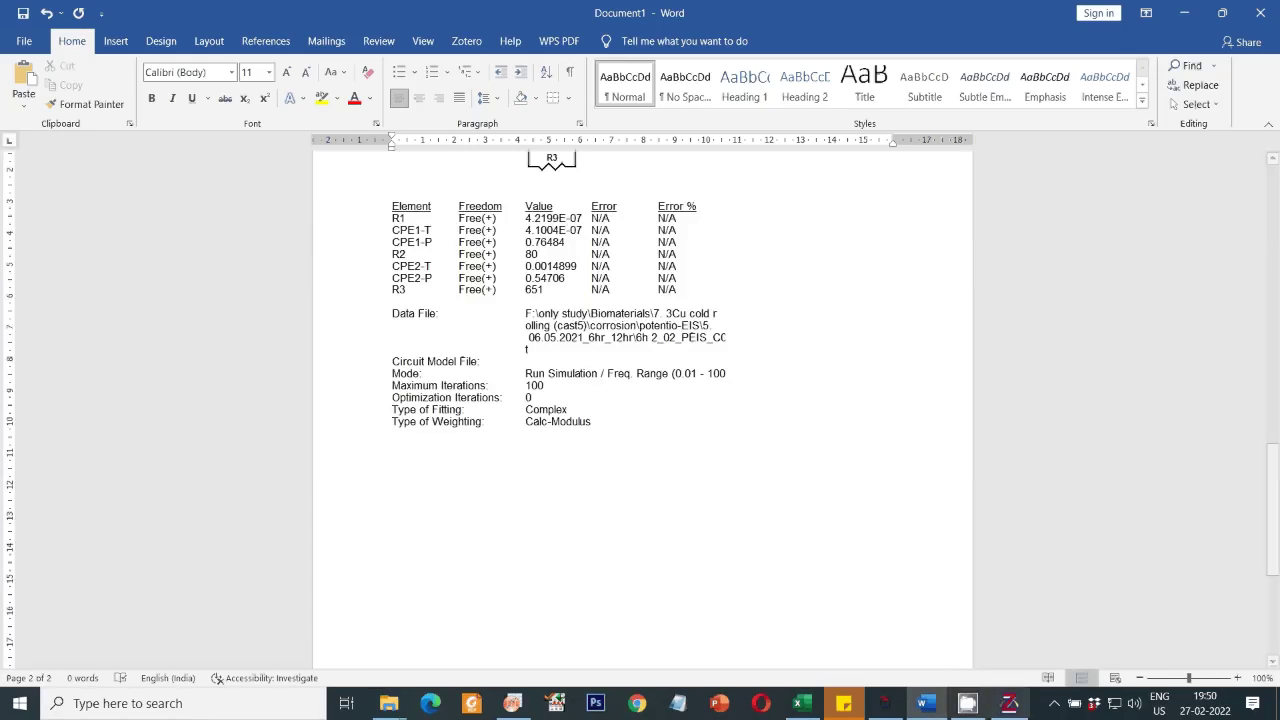
pyautogui.click(928, 703)
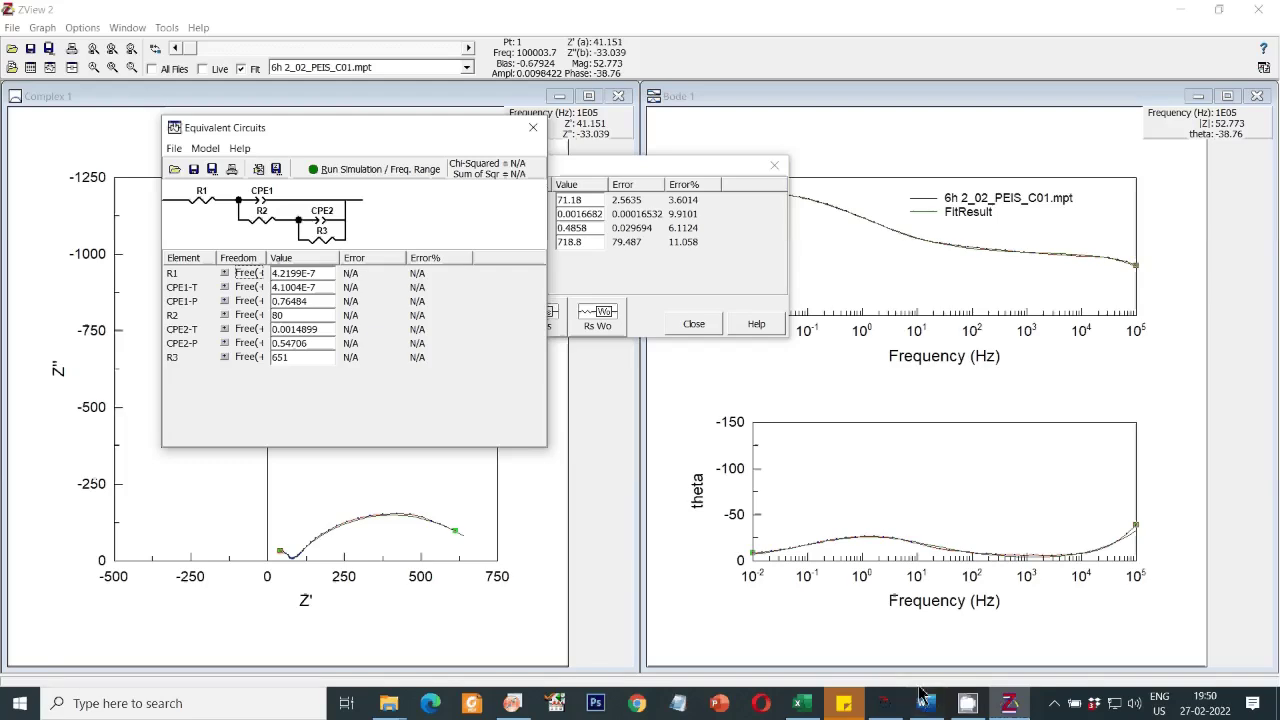
# Open the Data Values table for 6h 2_02_PEIS_C01.mpt and copy all of it to the clipboard.
pyautogui.moveTo(330, 140); pyautogui.dragTo(383, 144)
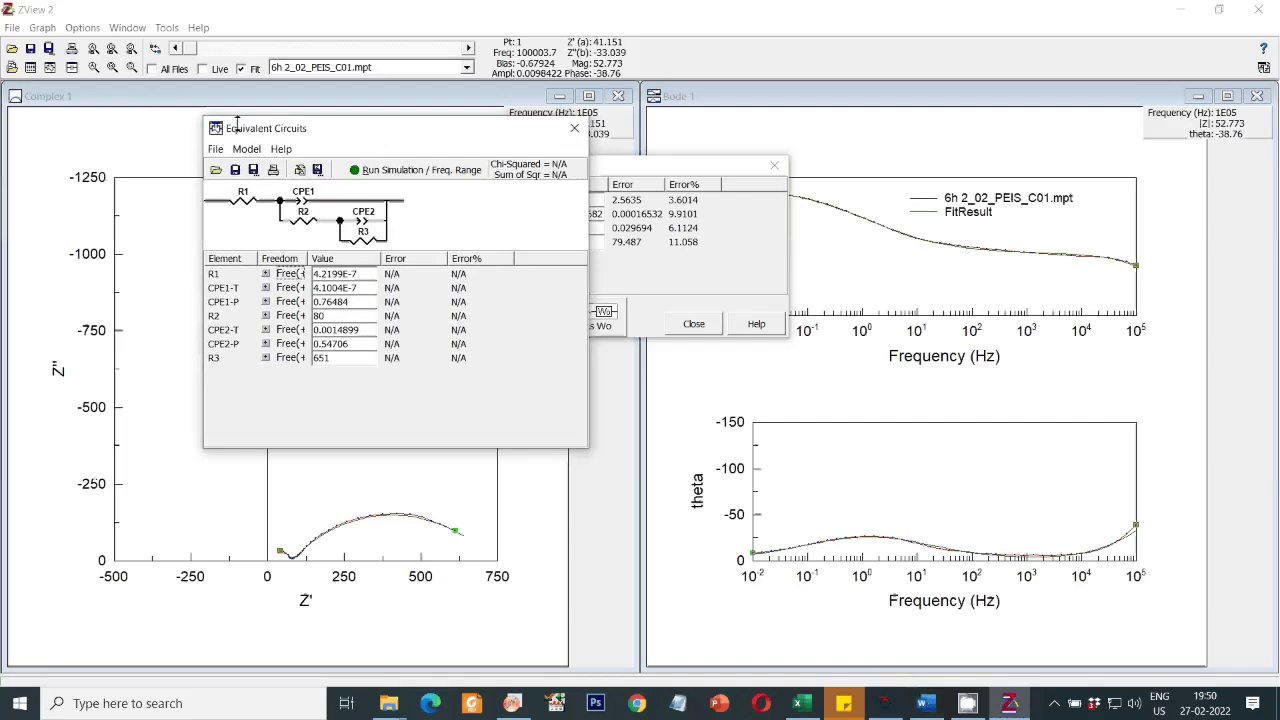
pyautogui.moveTo(326, 137); pyautogui.dragTo(372, 145)
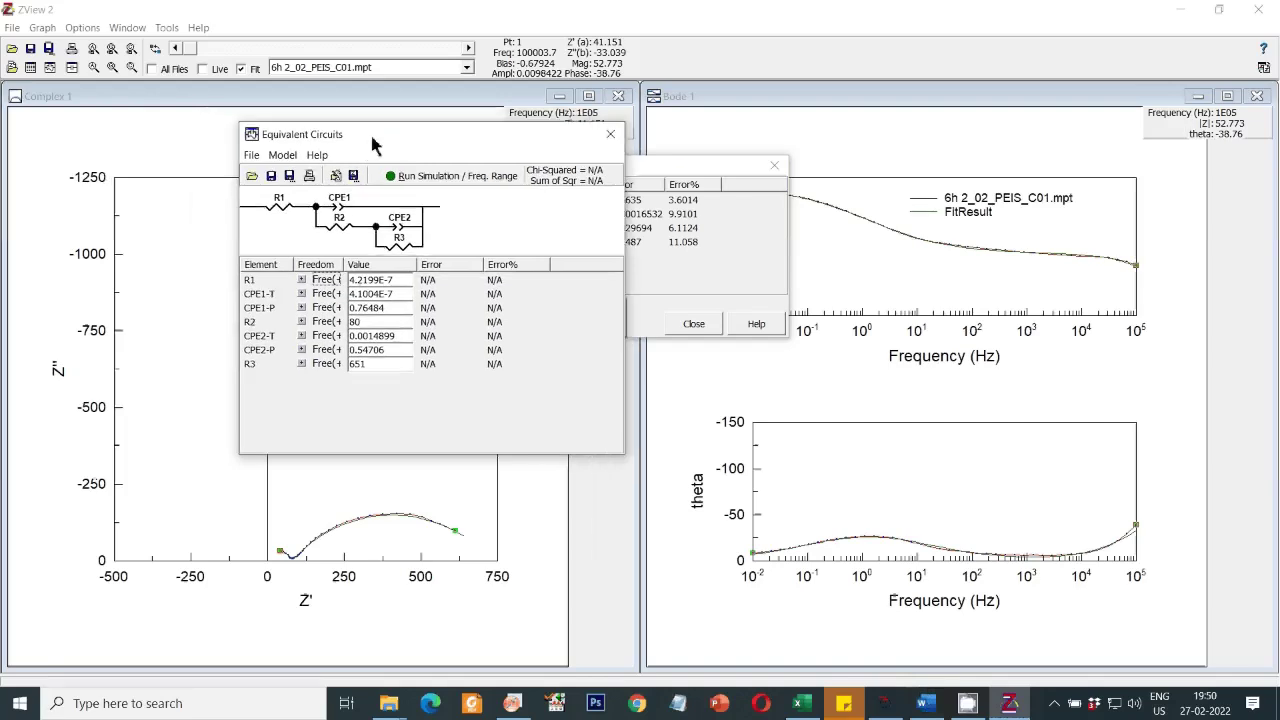
pyautogui.click(31, 68)
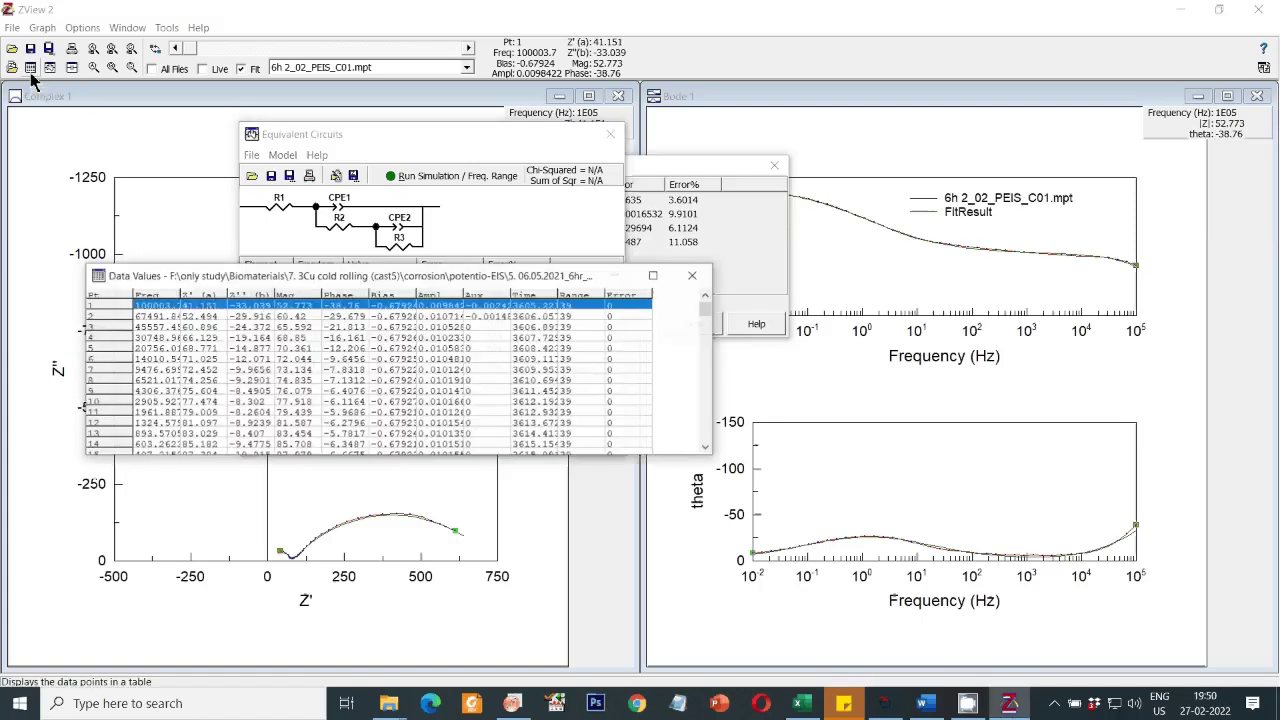
pyautogui.moveTo(466, 278); pyautogui.dragTo(540, 223)
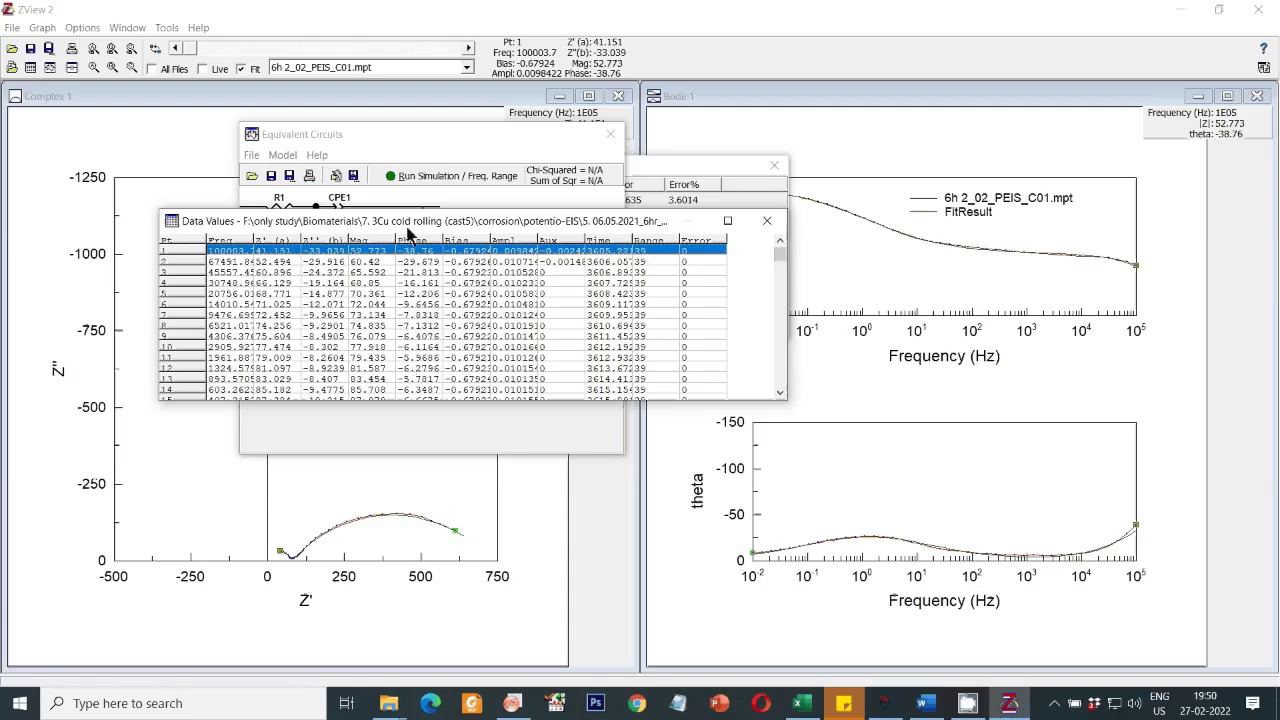
pyautogui.click(330, 67)
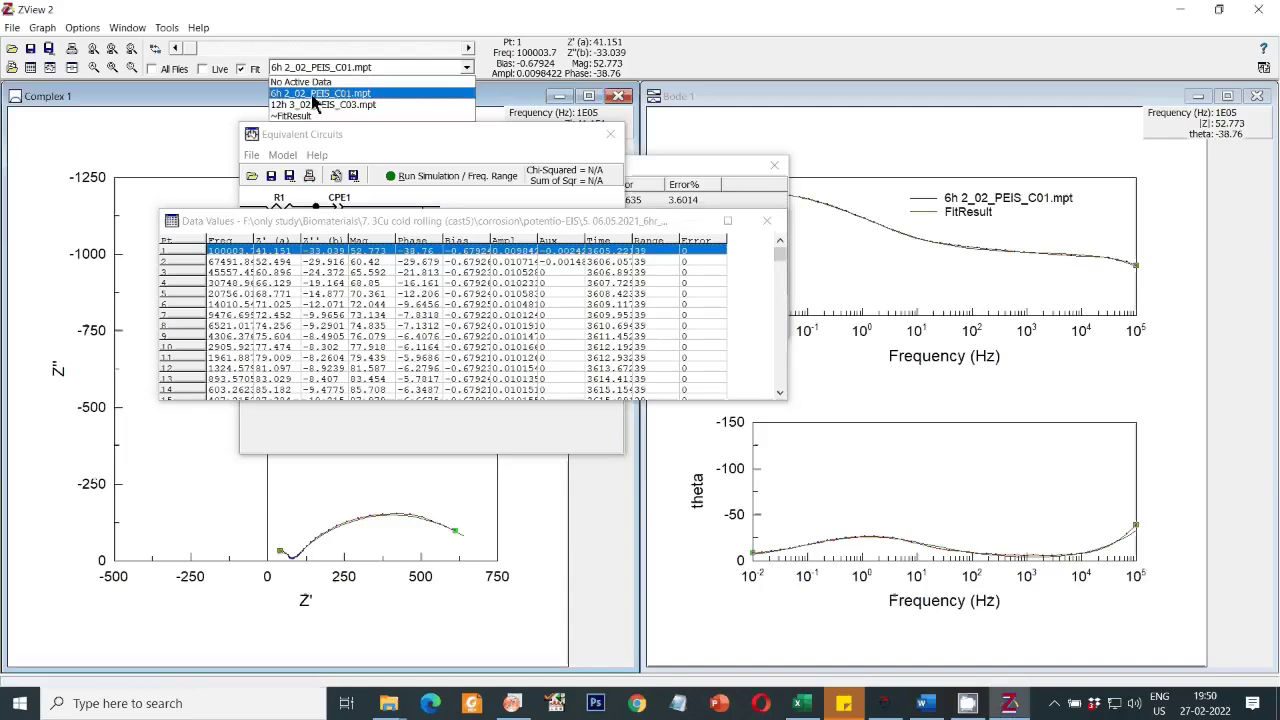
pyautogui.click(312, 96)
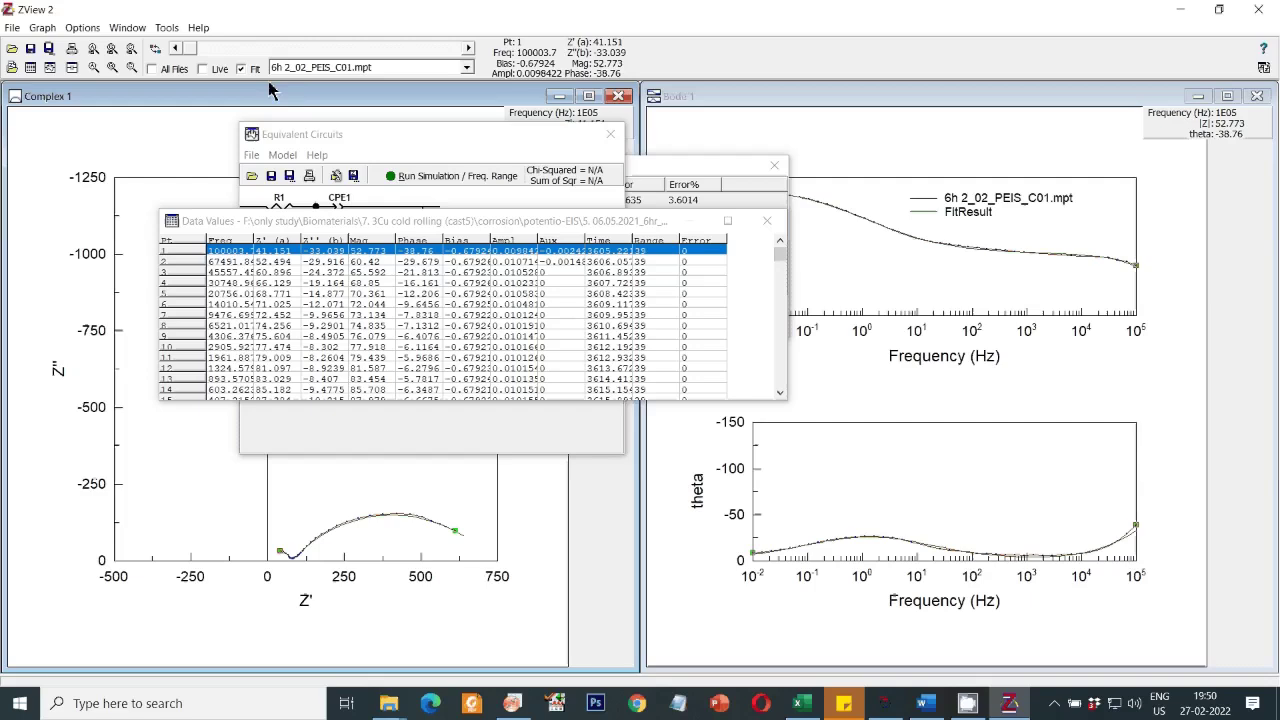
pyautogui.rightClick(446, 318)
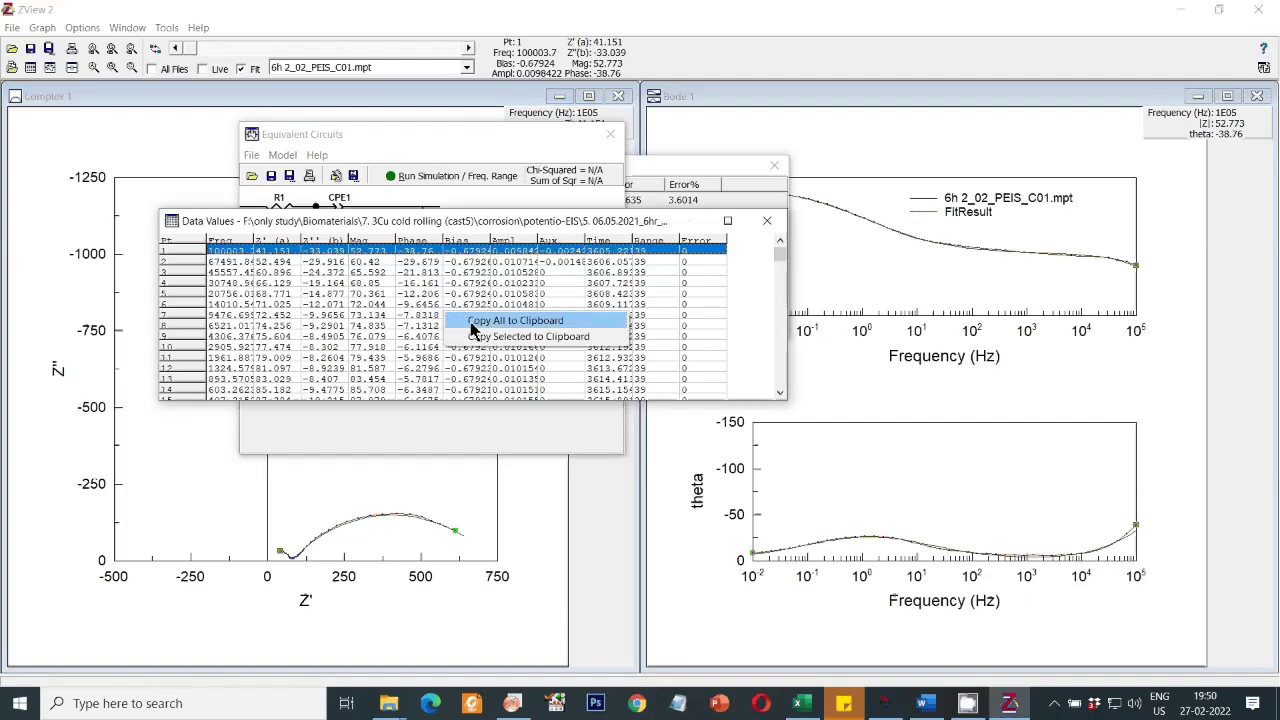
pyautogui.click(473, 322)
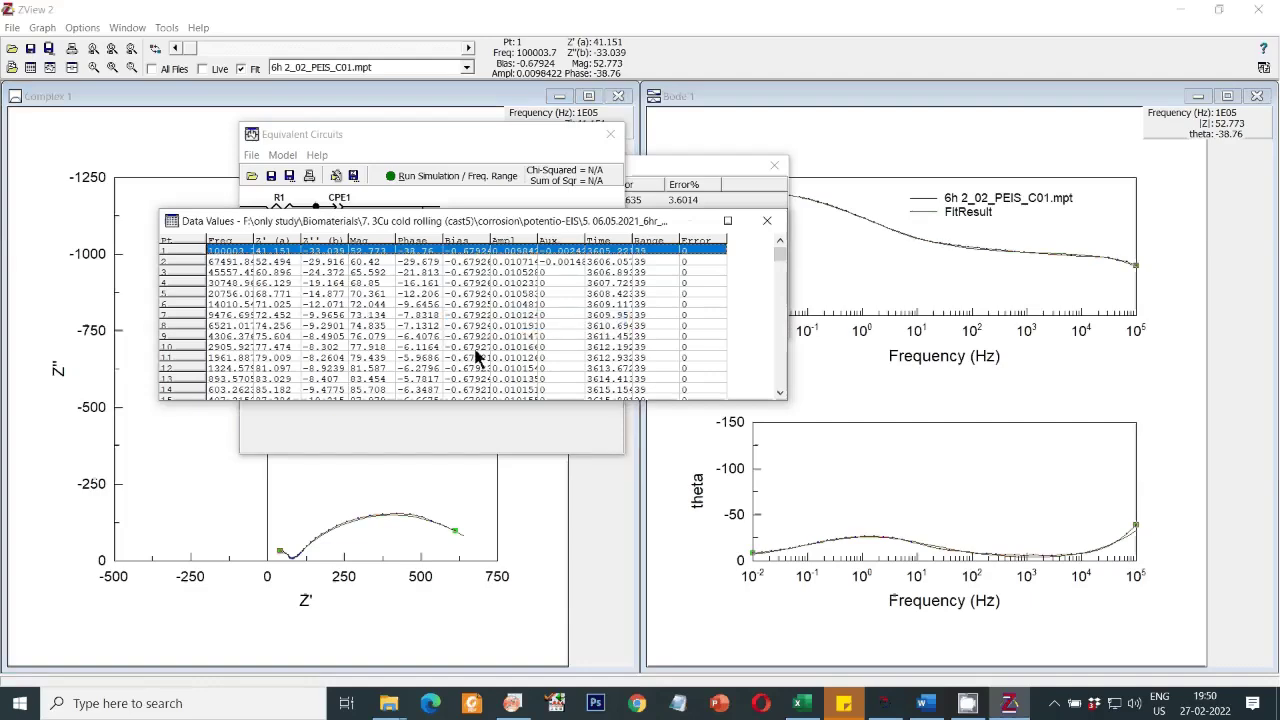
pyautogui.click(803, 704)
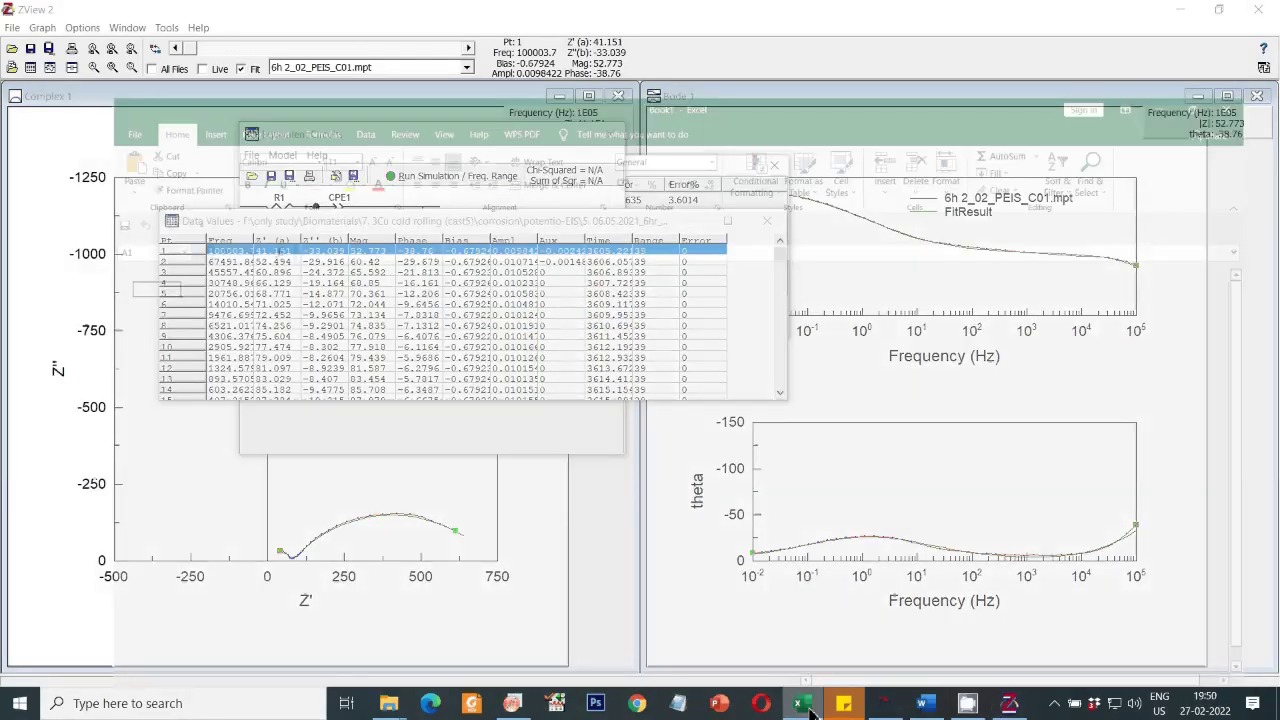
# Paste the data into Excel's Sheet1, rename it Actual, and add a new sheet named Fit.
pyautogui.hotkey('ctrl', 'v')
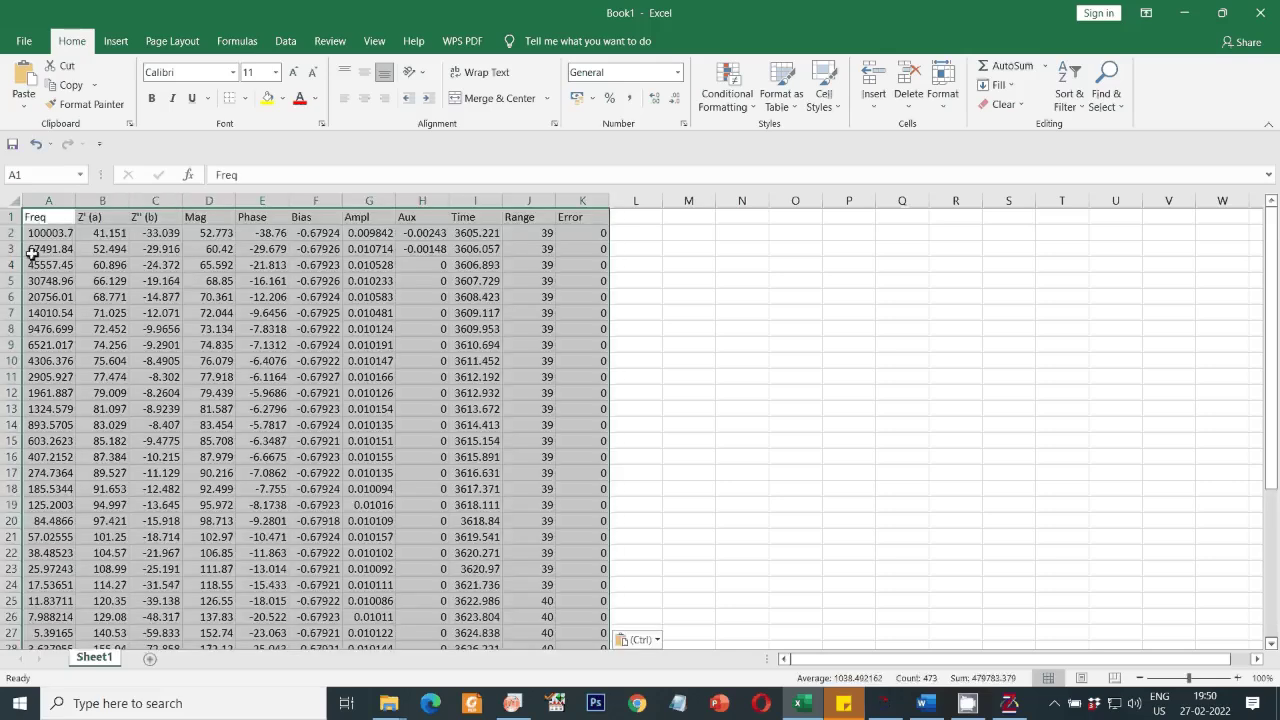
pyautogui.doubleClick(100, 658)
pyautogui.write('Actual')
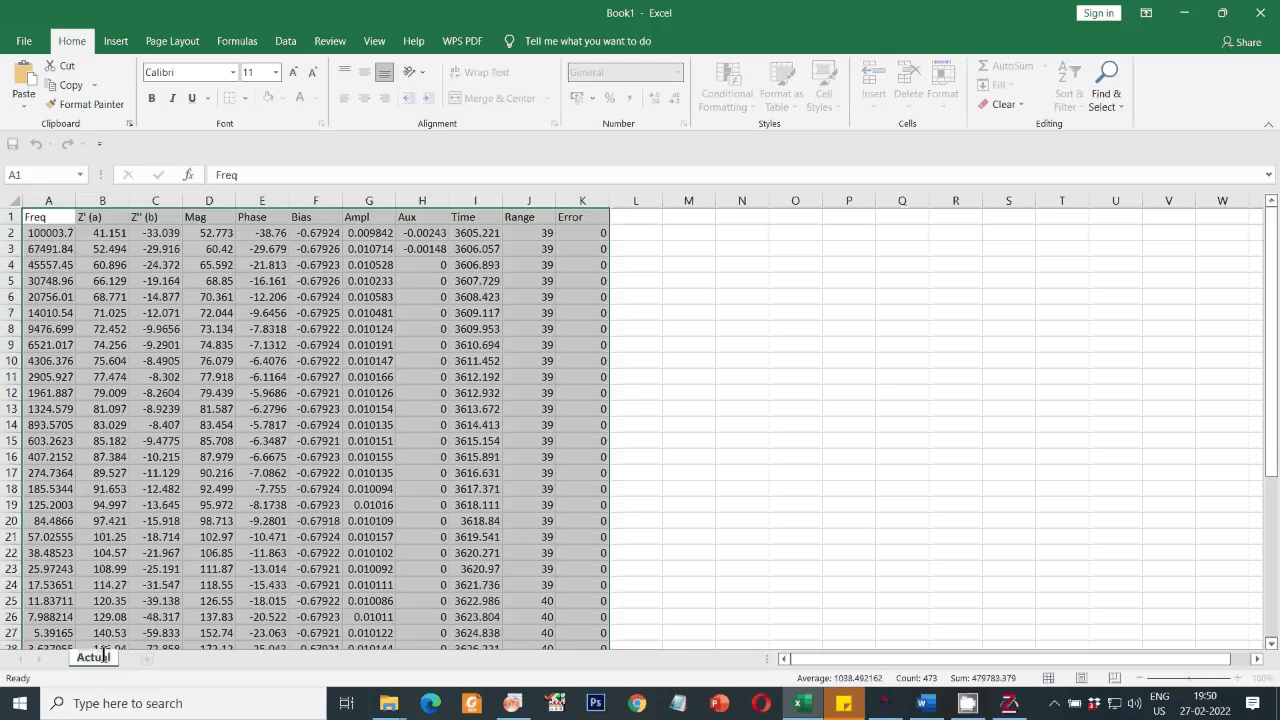
pyautogui.press('Return')
pyautogui.click(145, 660)
pyautogui.write('Fit')
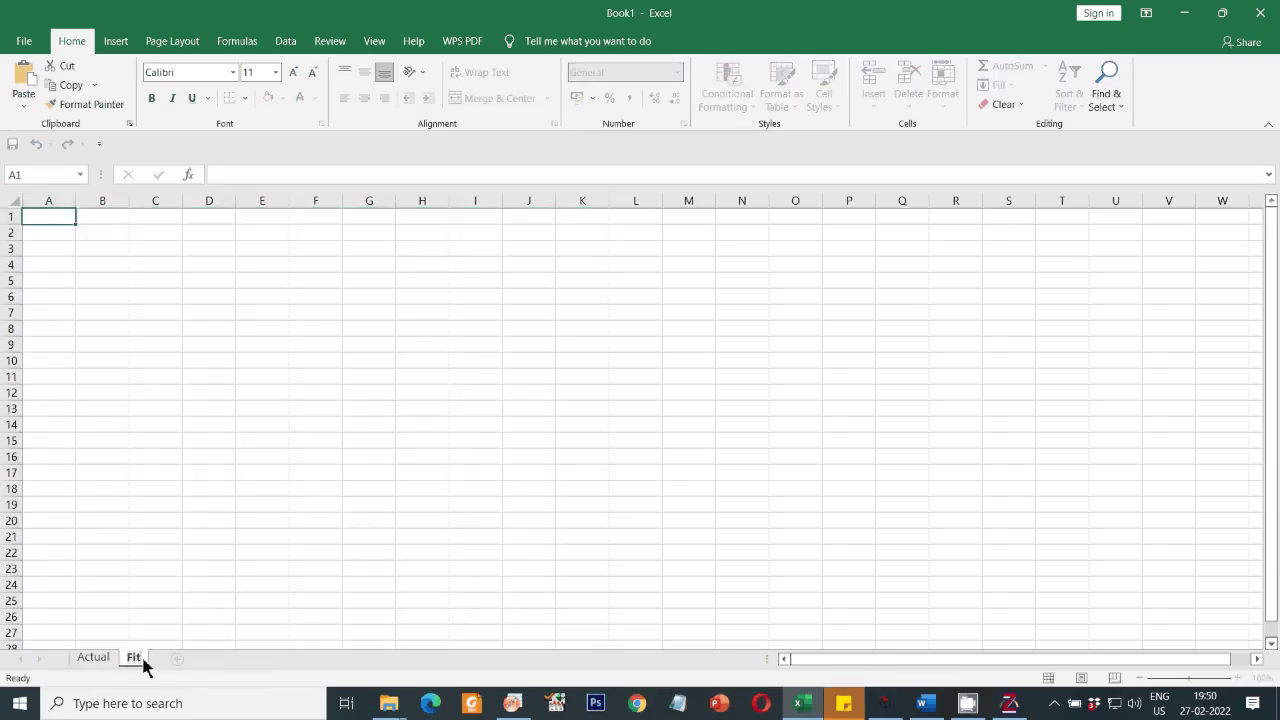
pyautogui.click(262, 585)
pyautogui.click(1010, 703)
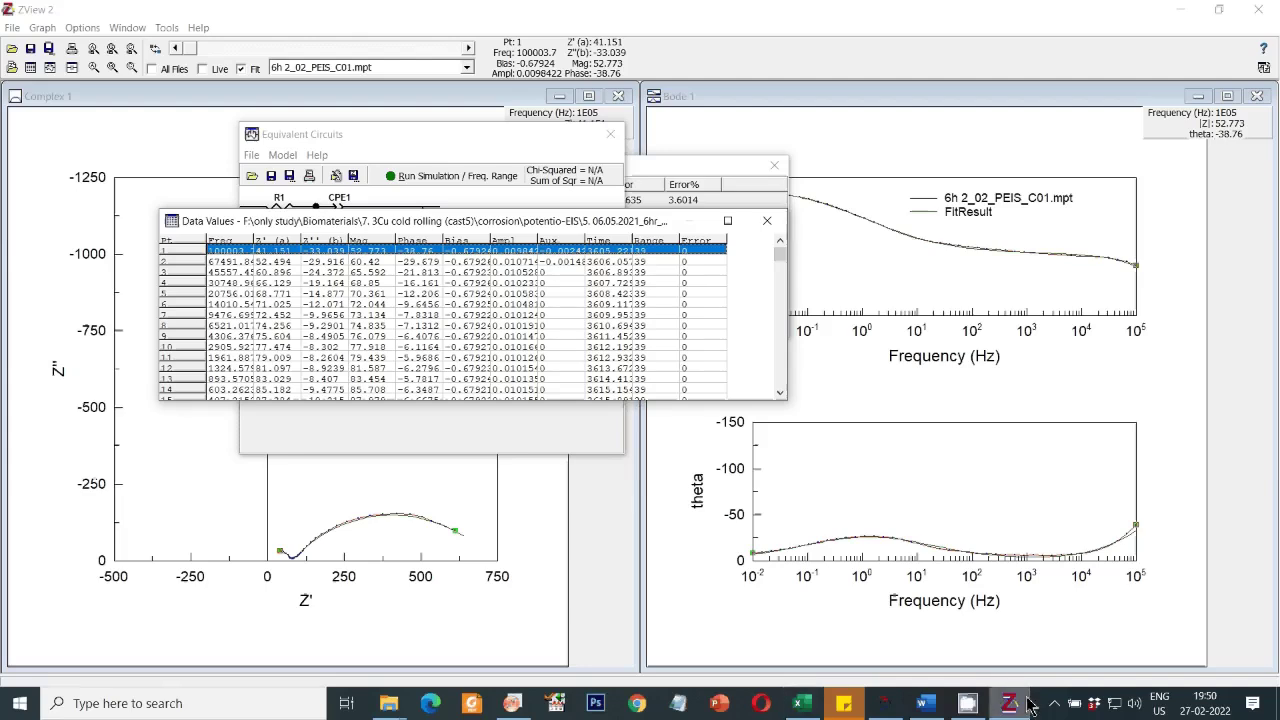
pyautogui.click(316, 68)
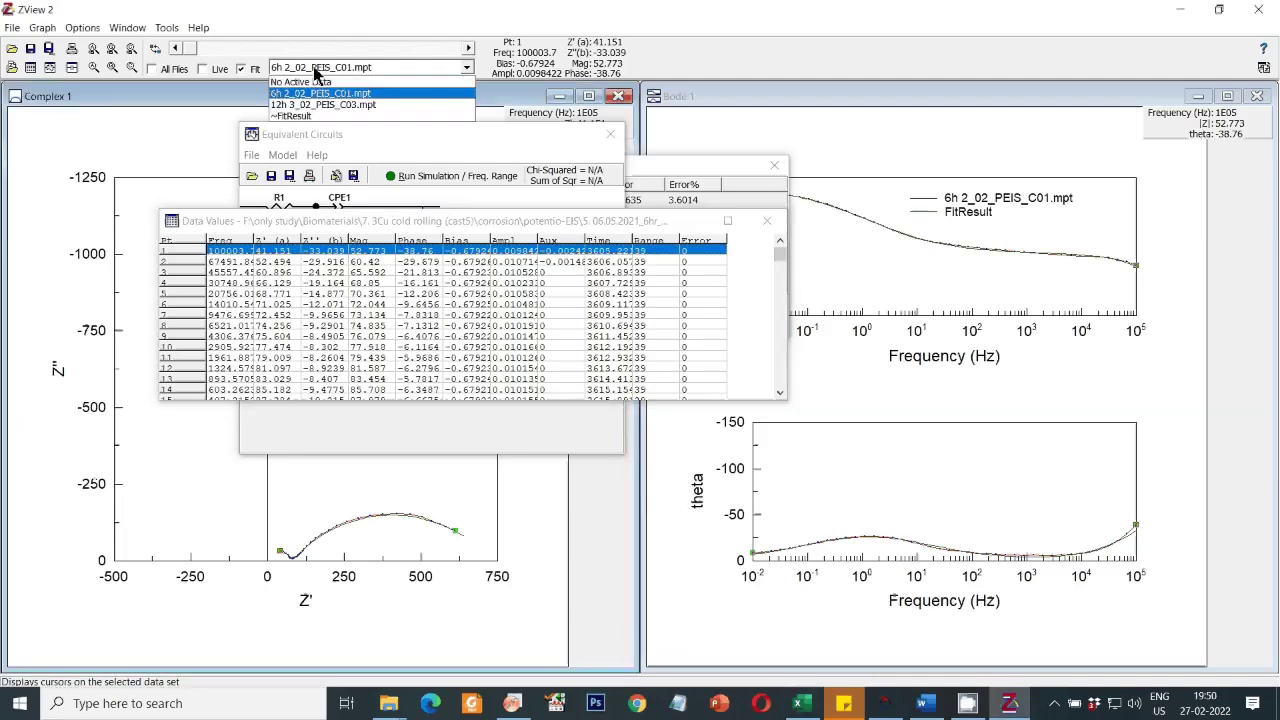